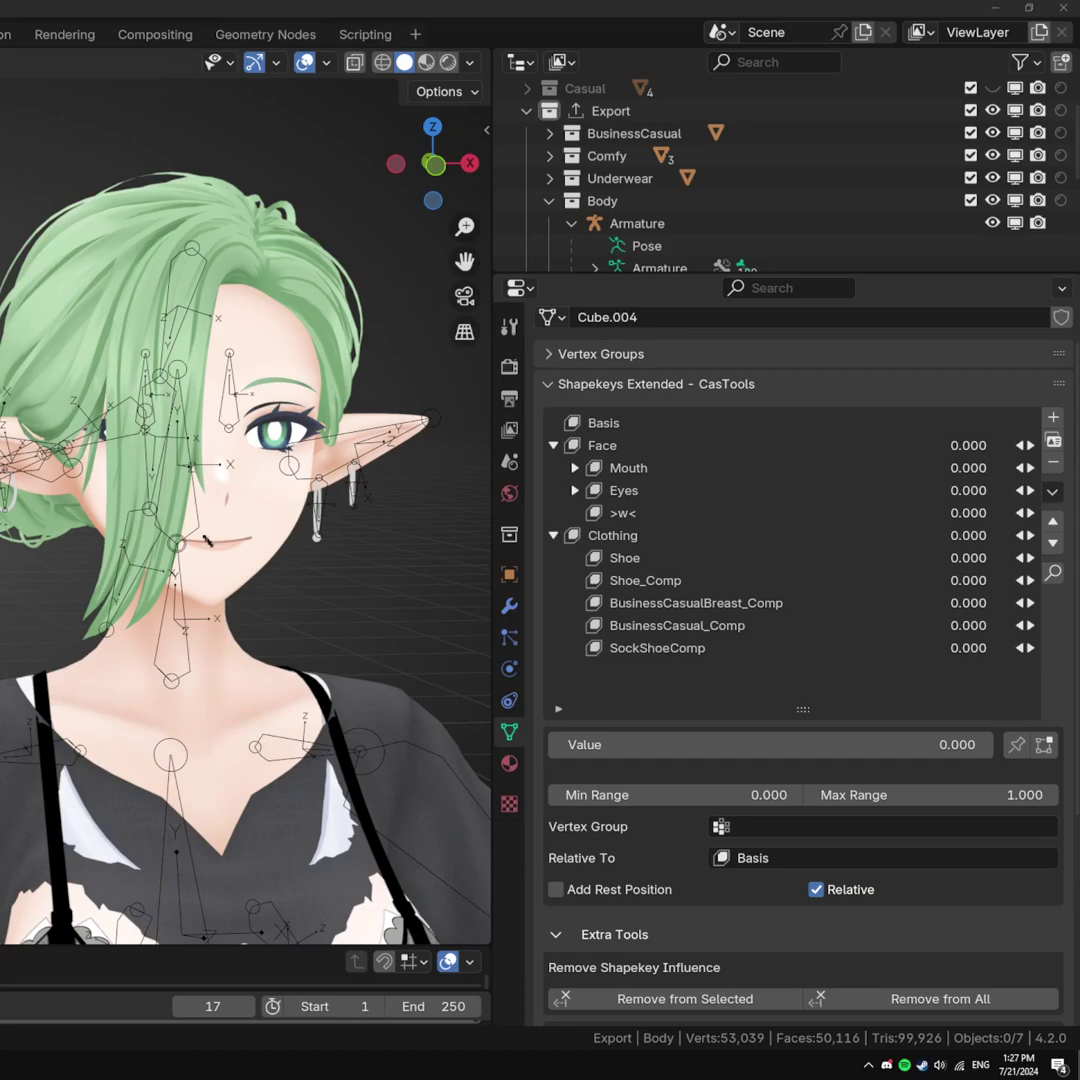
Look through the nested shapekeys in Face's Mouth group, including its VRC_Visemes subgroup
scroll(245, 500, "down", 1)
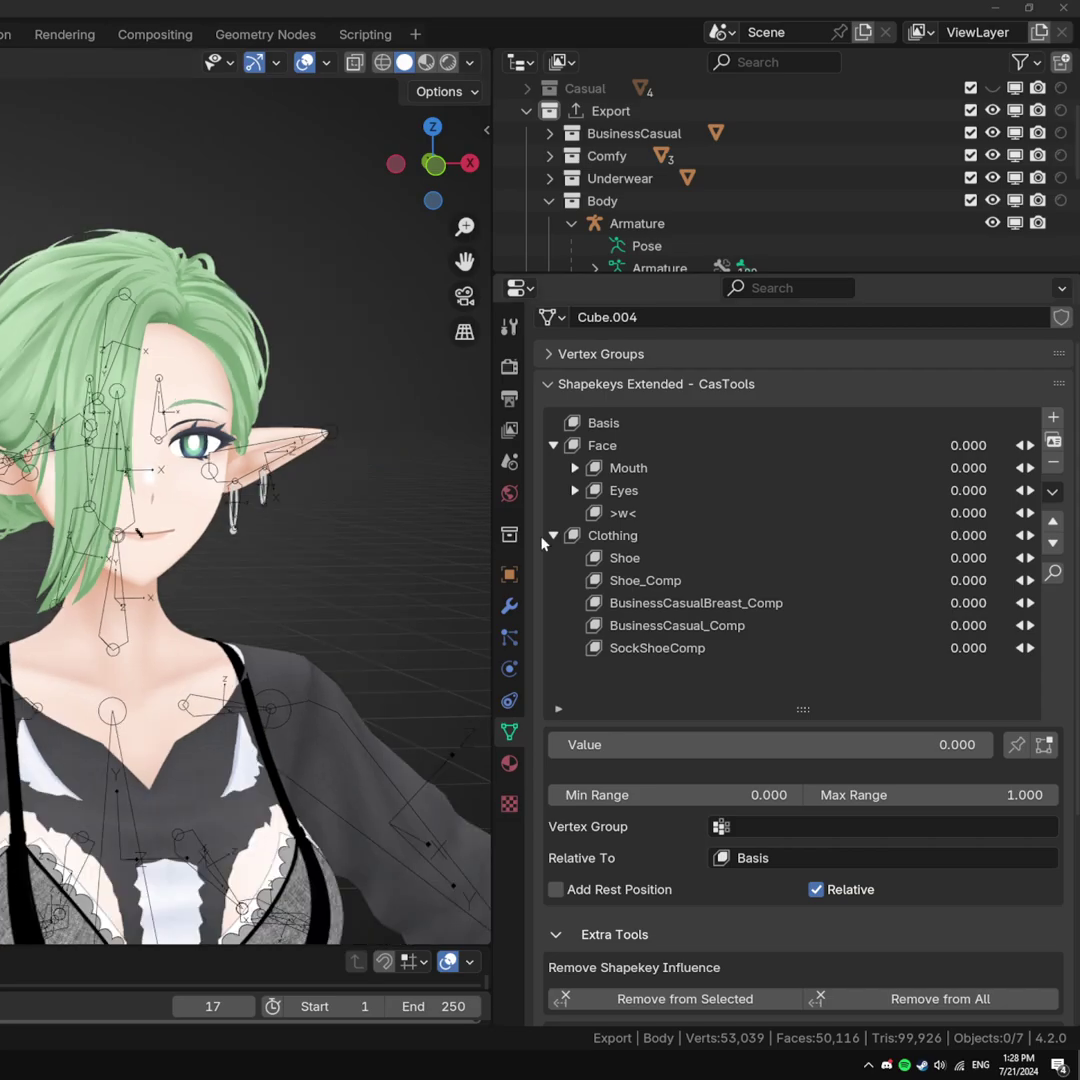
left_click(552, 540)
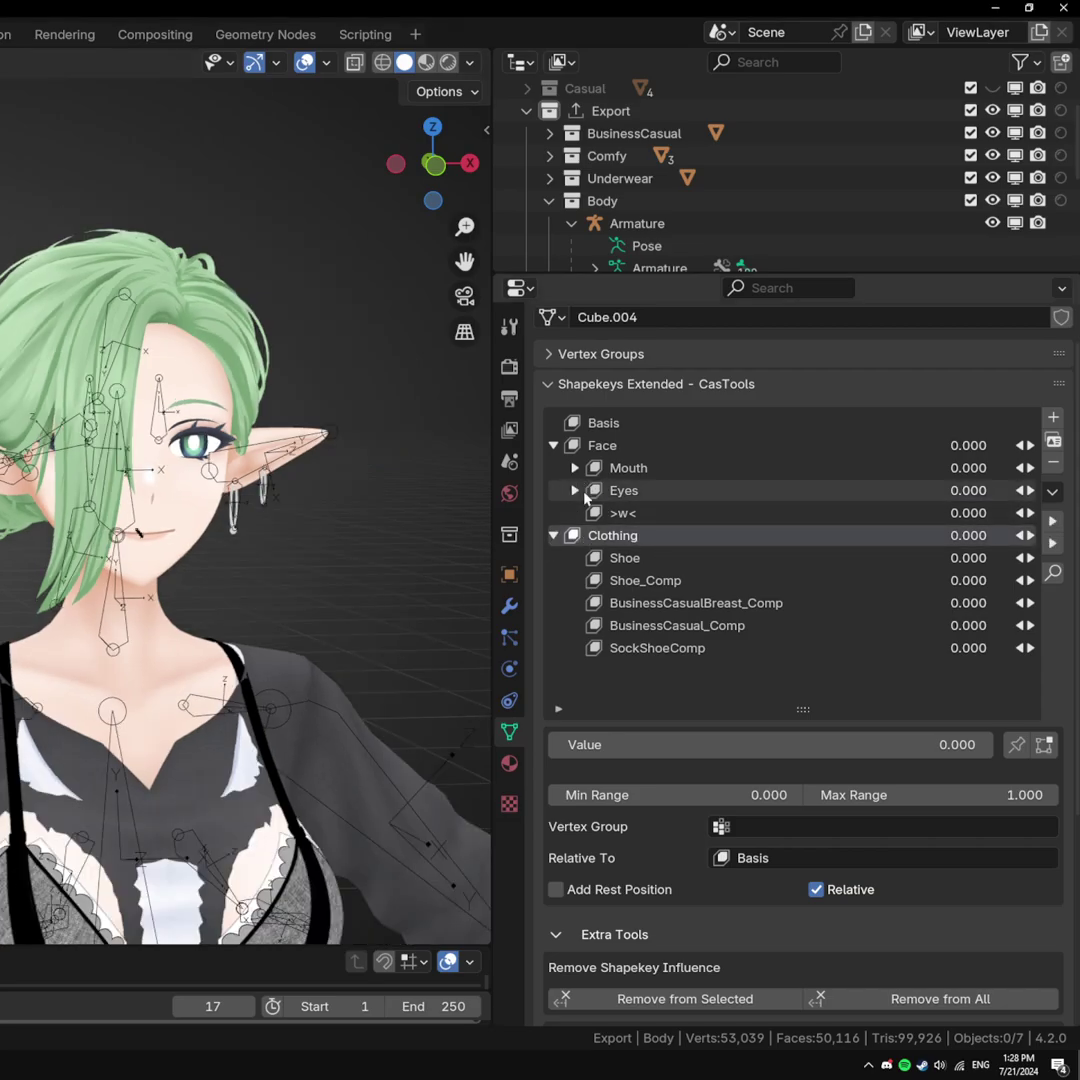
left_click(575, 468)
scroll(581, 542, "up", 3)
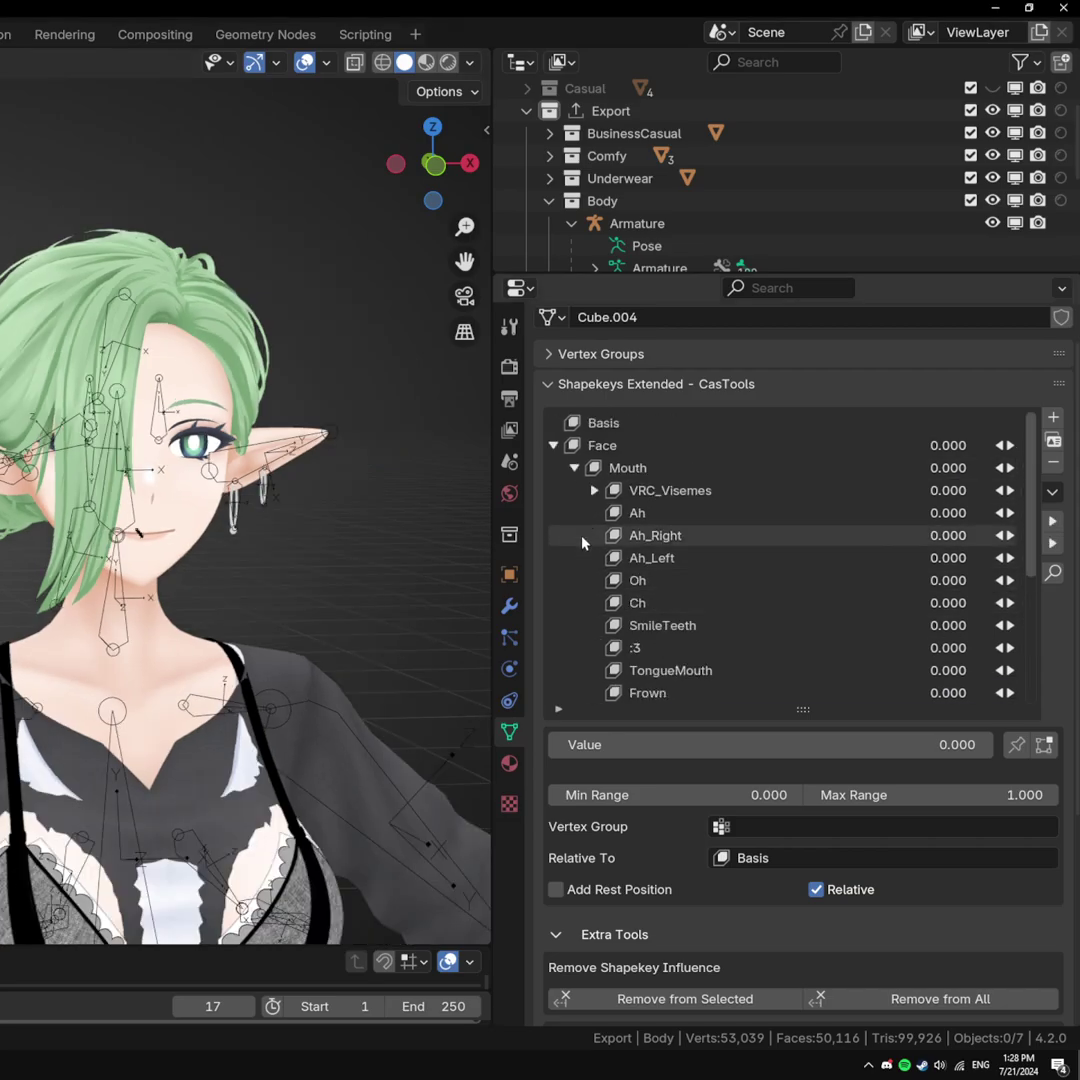
left_click(571, 476)
left_click(571, 476)
scroll(590, 555, "up", 3)
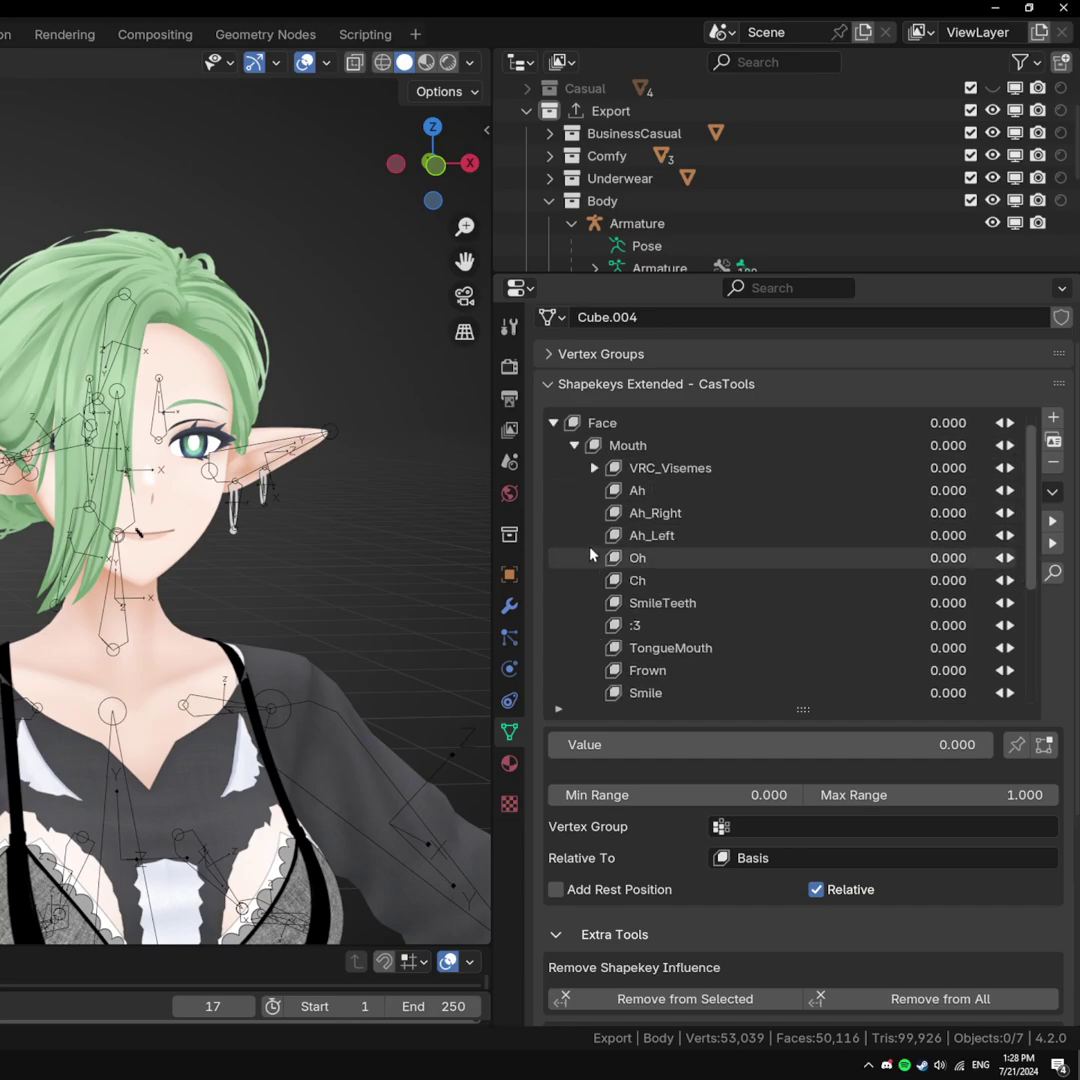
scroll(590, 555, "up", 1)
left_click(594, 489)
scroll(600, 557, "up", 6)
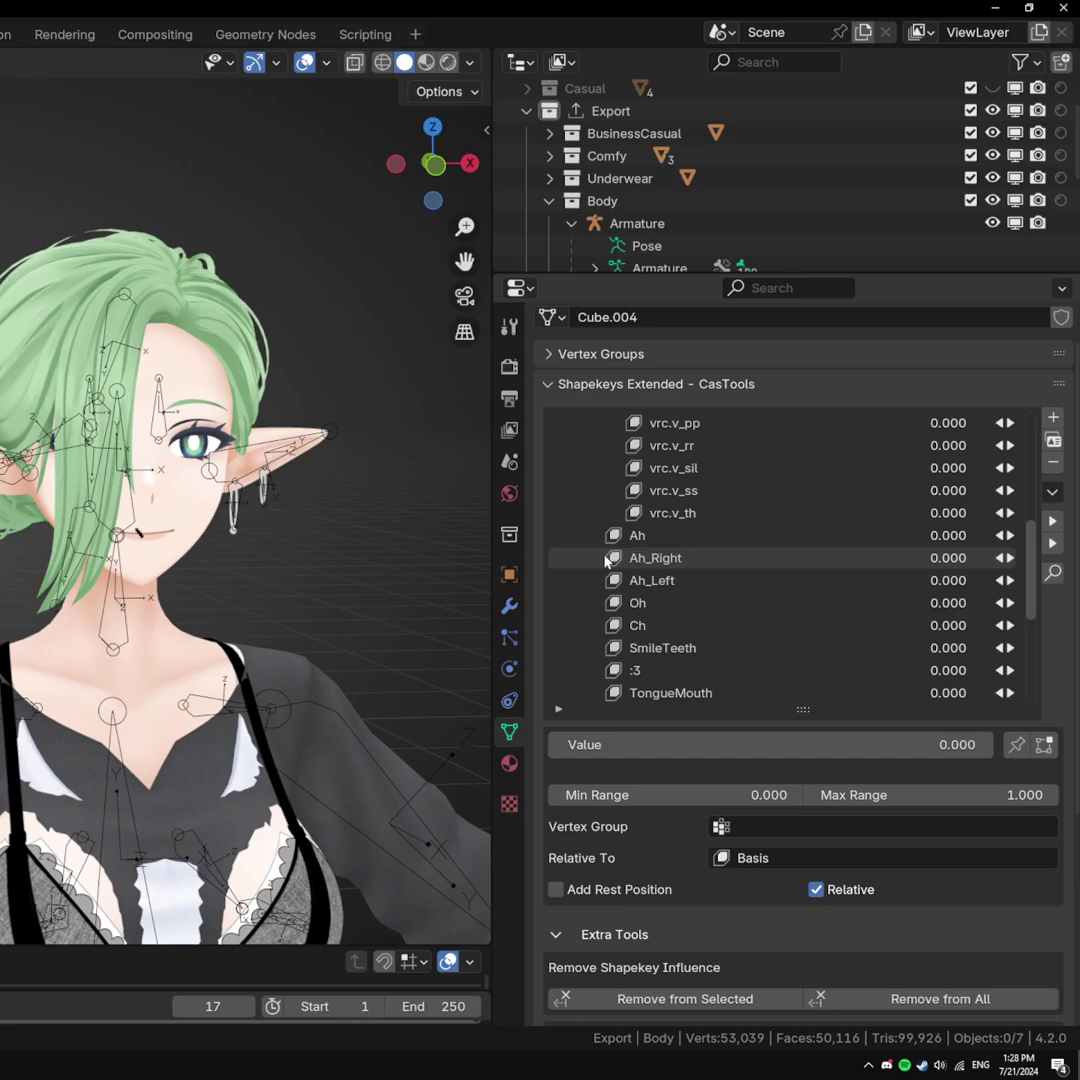
scroll(603, 530, "up", 5)
left_click(594, 490)
scroll(592, 505, "up", 3)
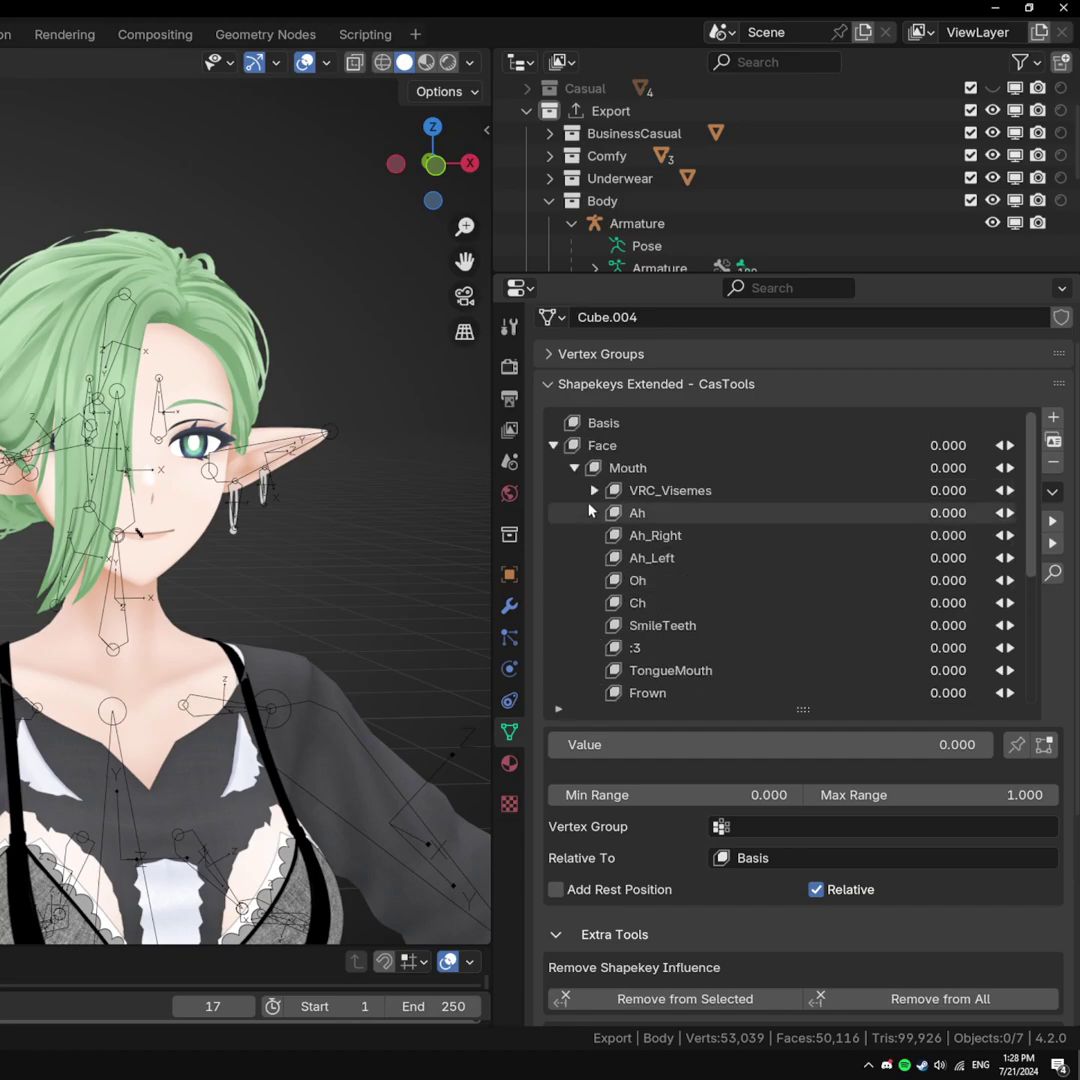
Collapse the Mouth, Face and Clothing shapekey groups and select Basis
left_click(574, 467)
left_click(553, 446)
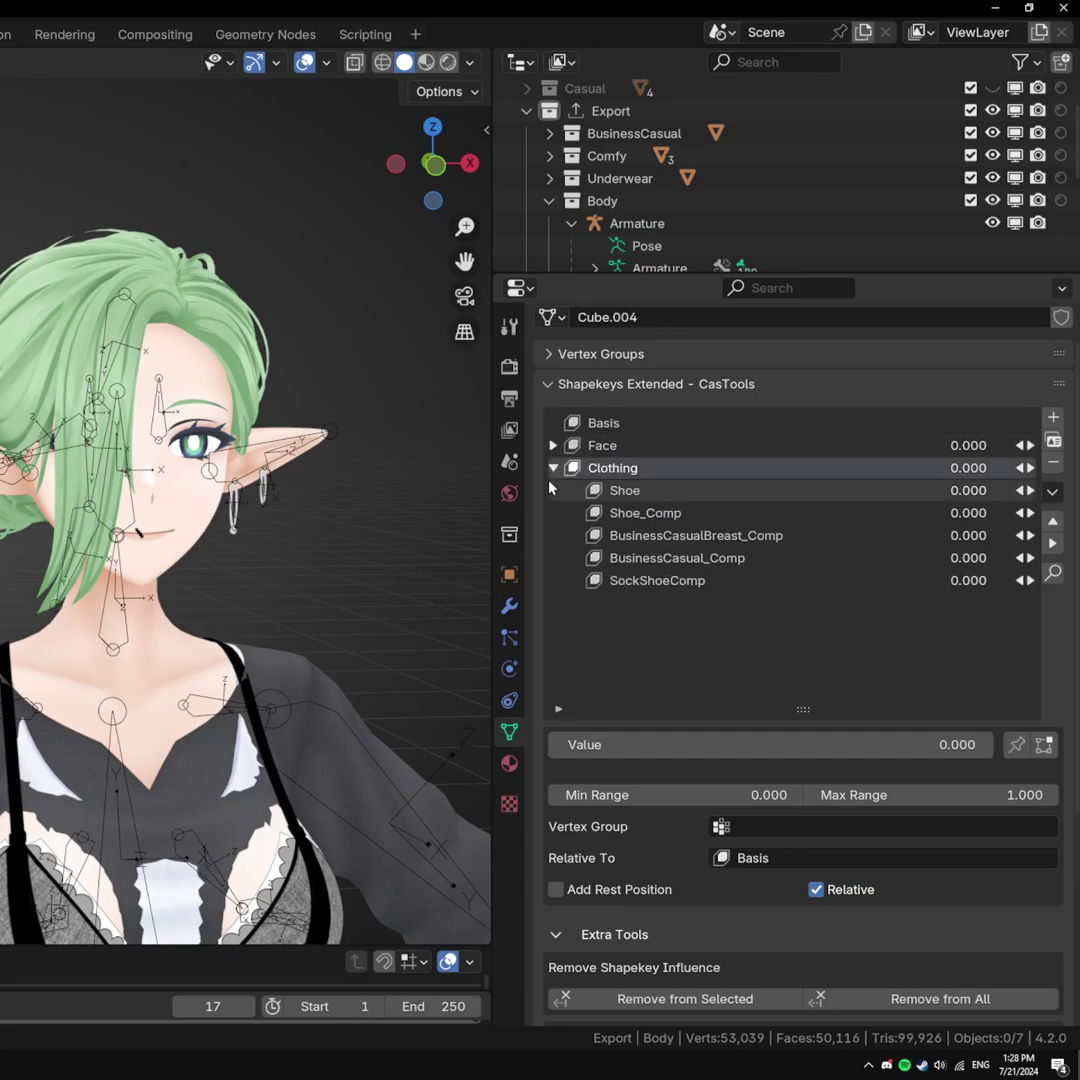
left_click(553, 468)
left_click(605, 423)
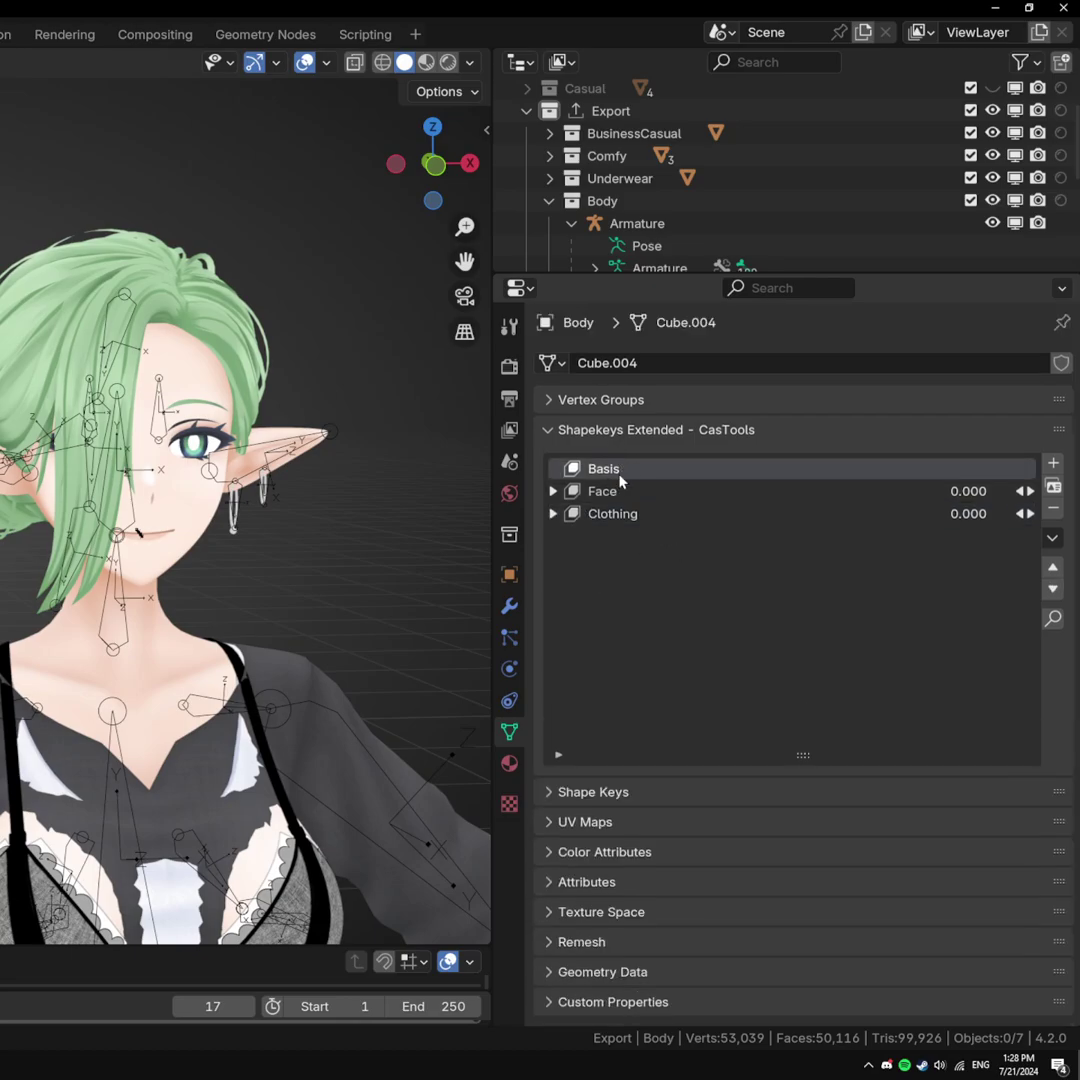
Expand the Face group and its Eyes subgroup in the shapekey list
left_click(620, 491)
left_click(553, 491)
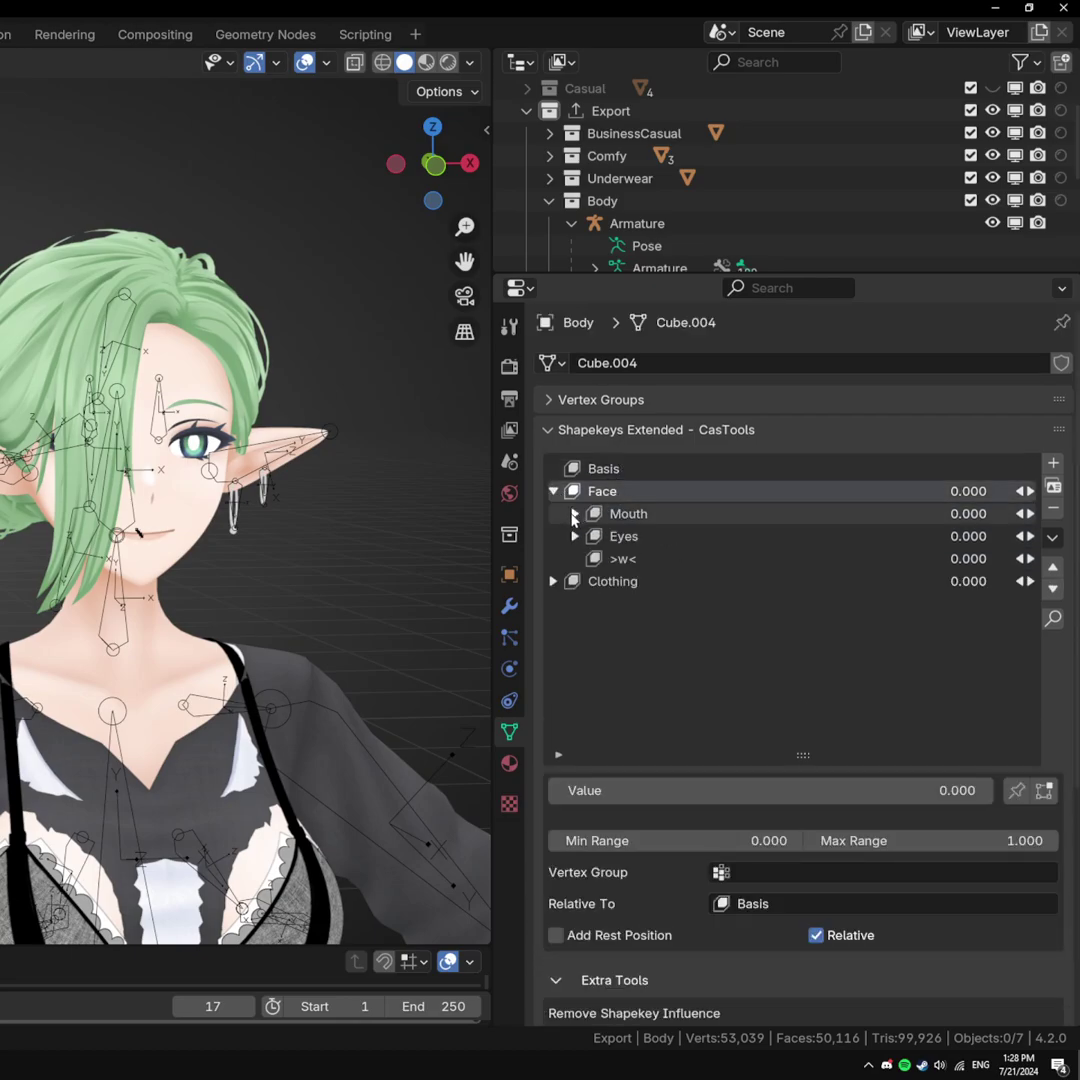
left_click(575, 536)
Add a new shapekey directly below BrowUpperOut in the Eyes group
left_click(728, 647)
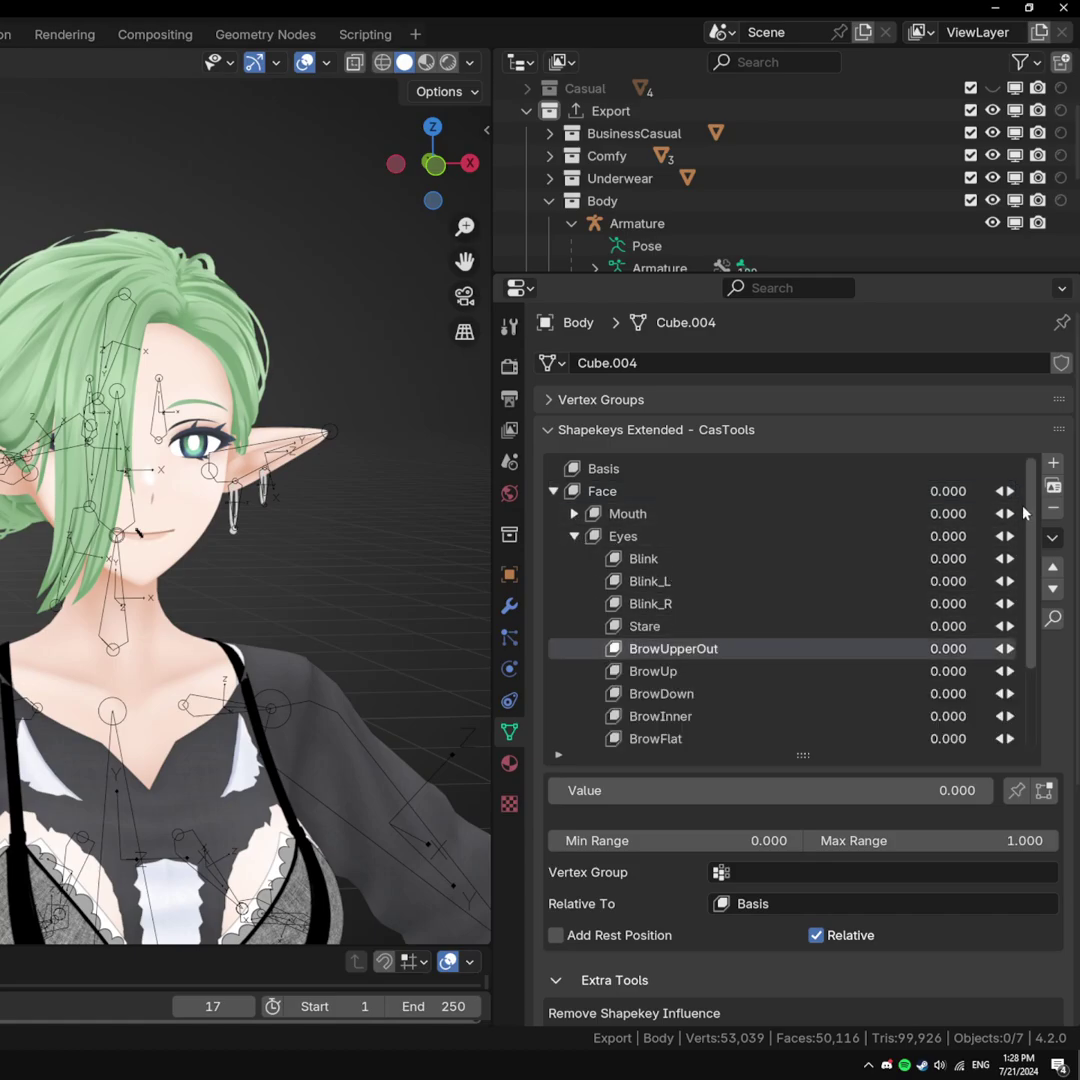
left_click(1053, 462)
scroll(738, 646, "down", 2)
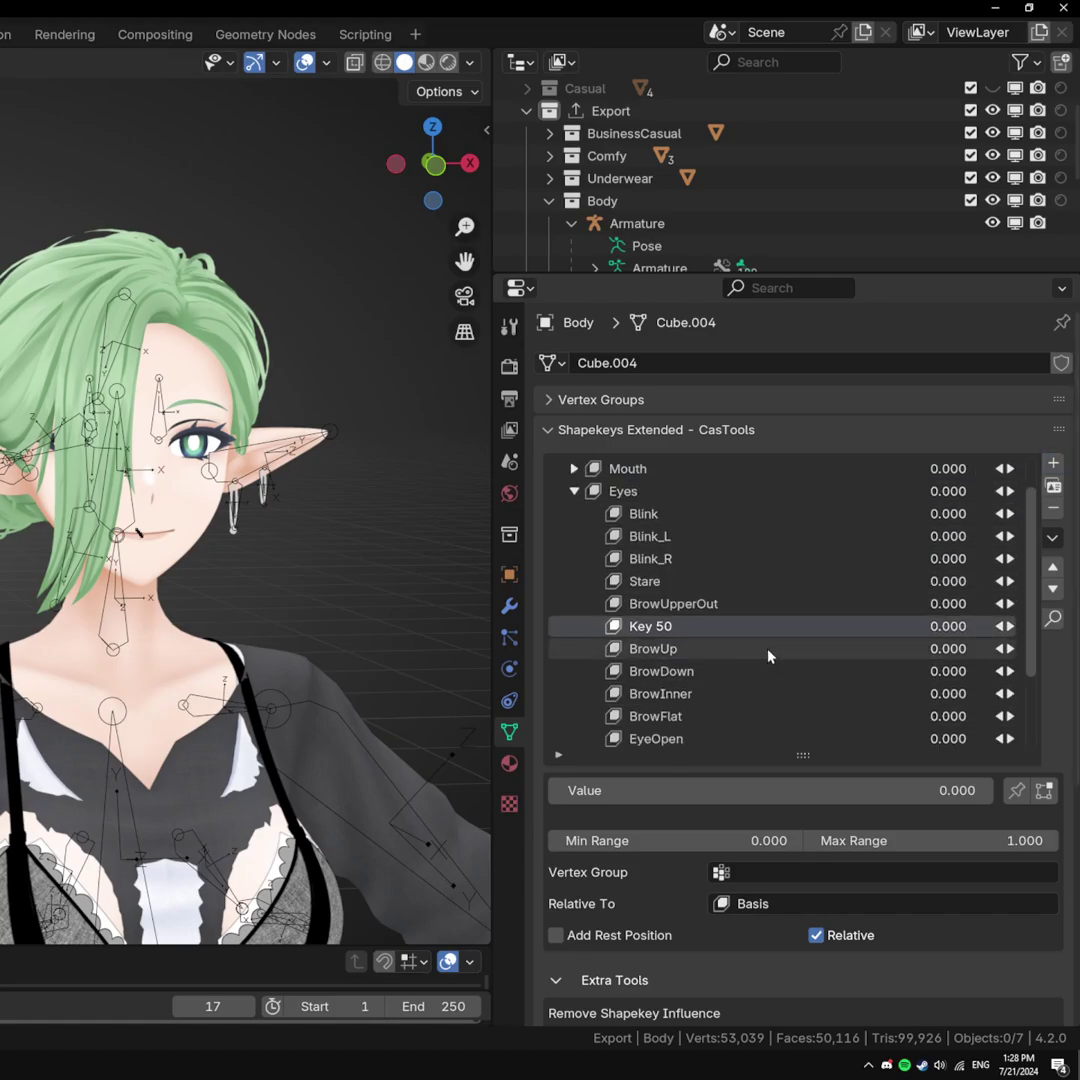
Remove the newly added shapekey below BrowUpperOut
left_click(694, 606)
left_click(679, 627)
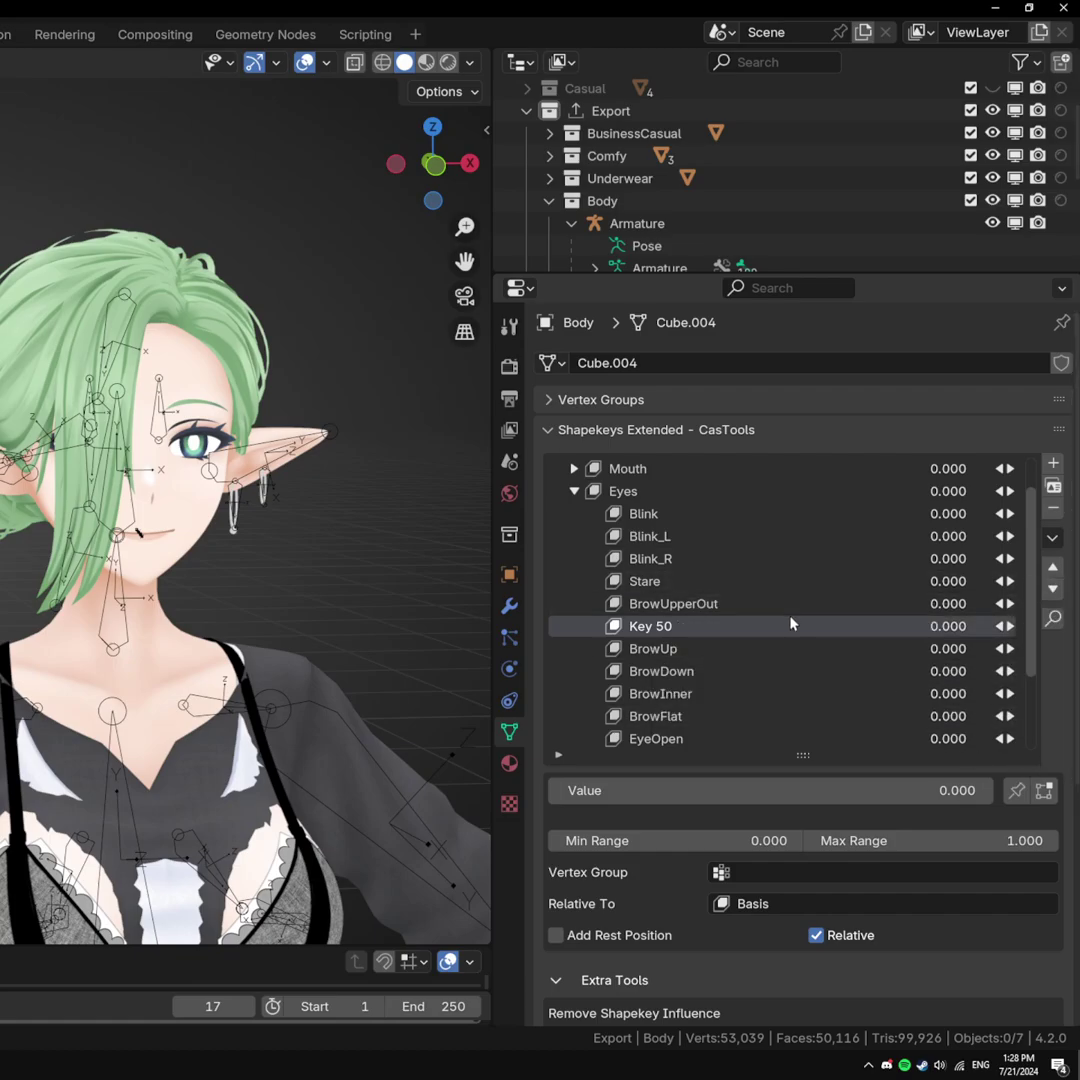
left_click(1054, 511)
Preview the Blink_L shapekey at a value of 1.000 and return it to 0.000
left_click(646, 581)
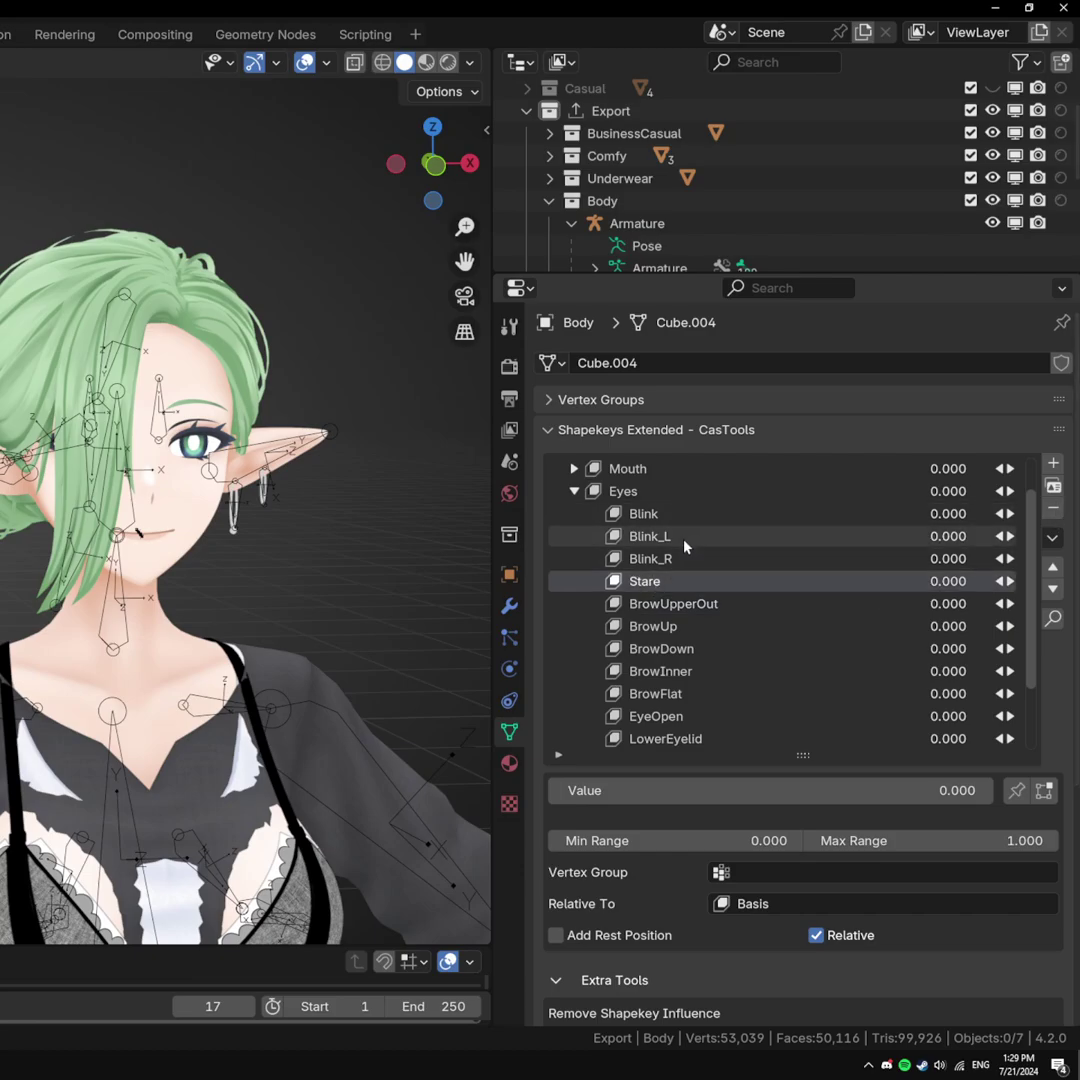
left_click(688, 558)
left_click(699, 538)
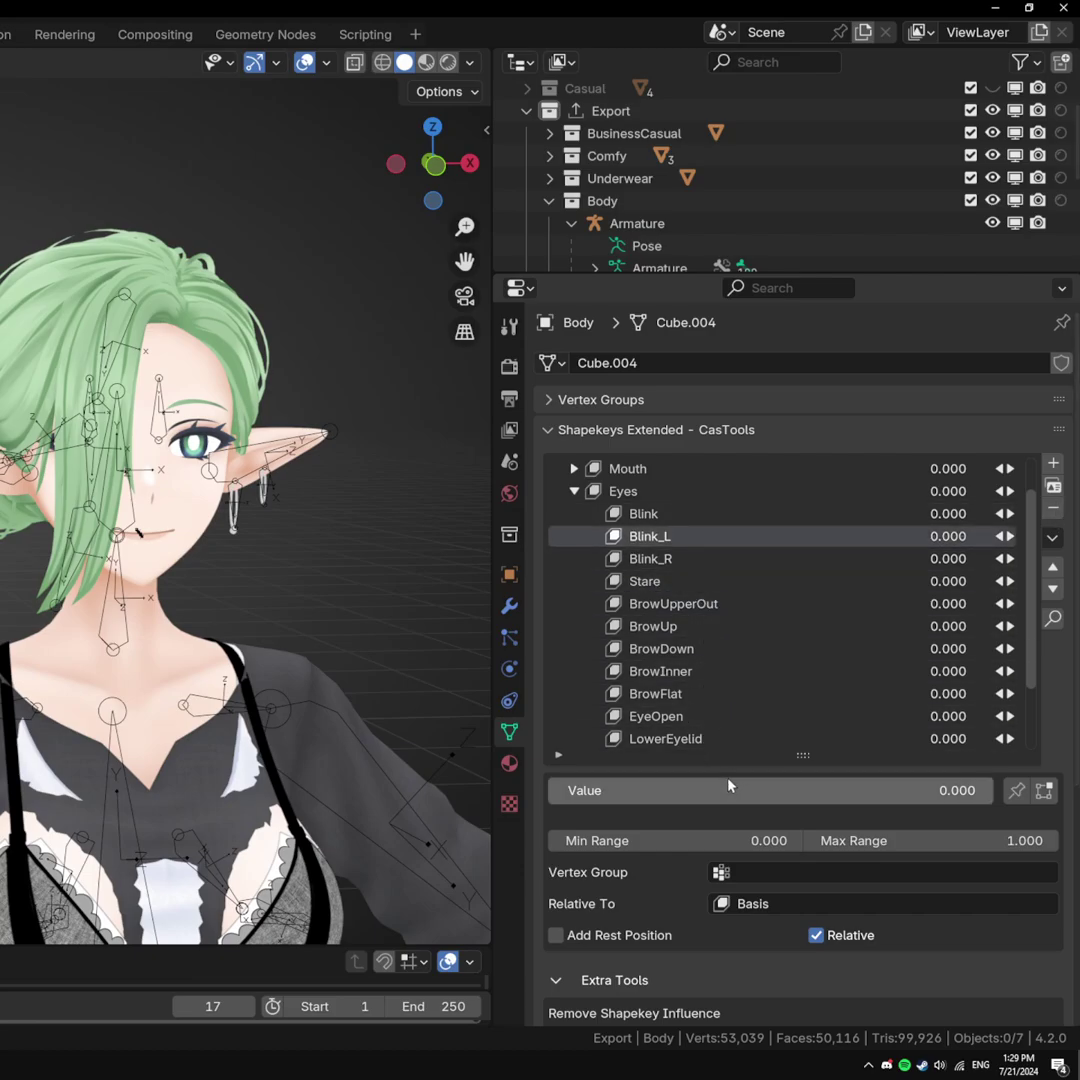
left_click_drag(728, 786, 560, 786)
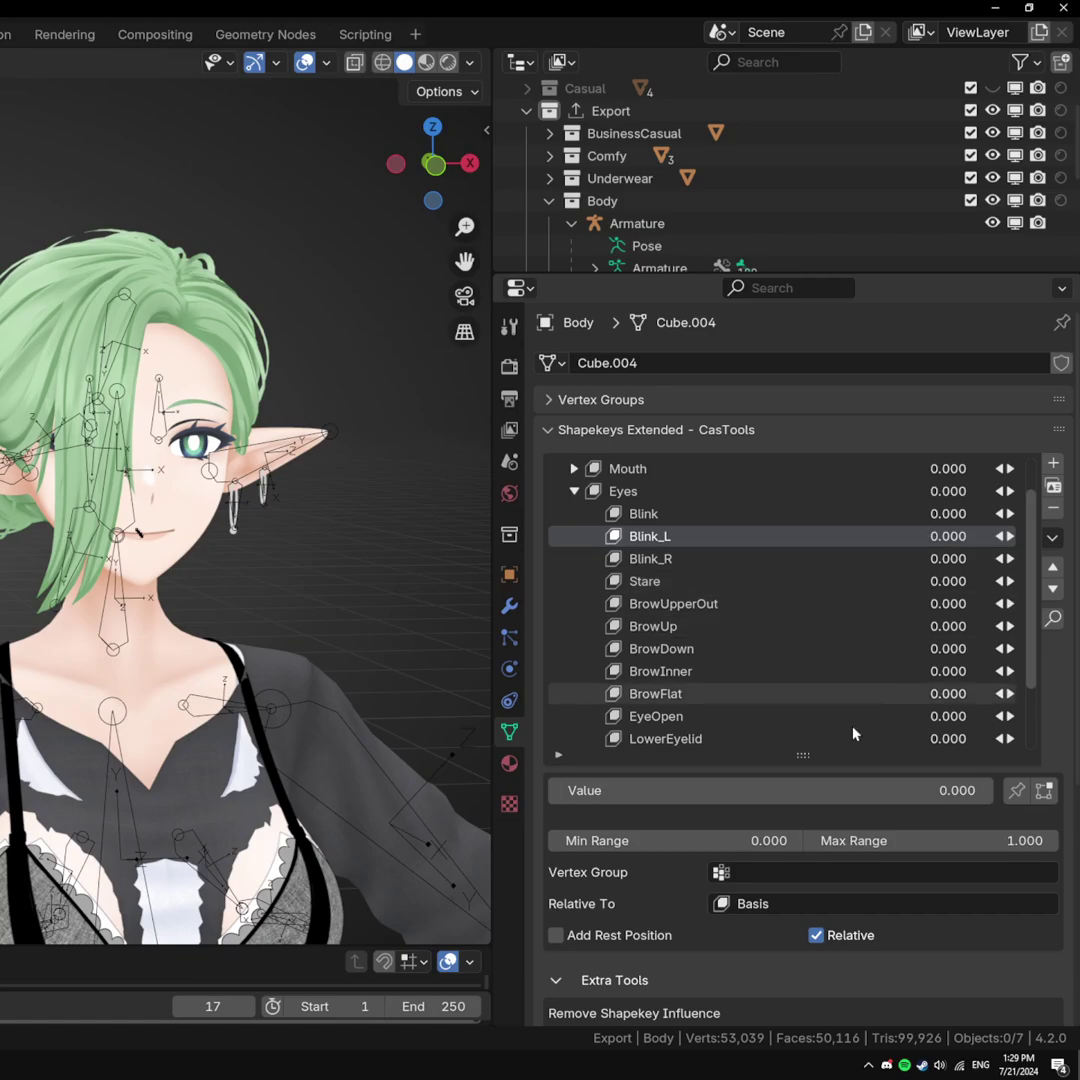
left_click_drag(600, 790, 990, 790)
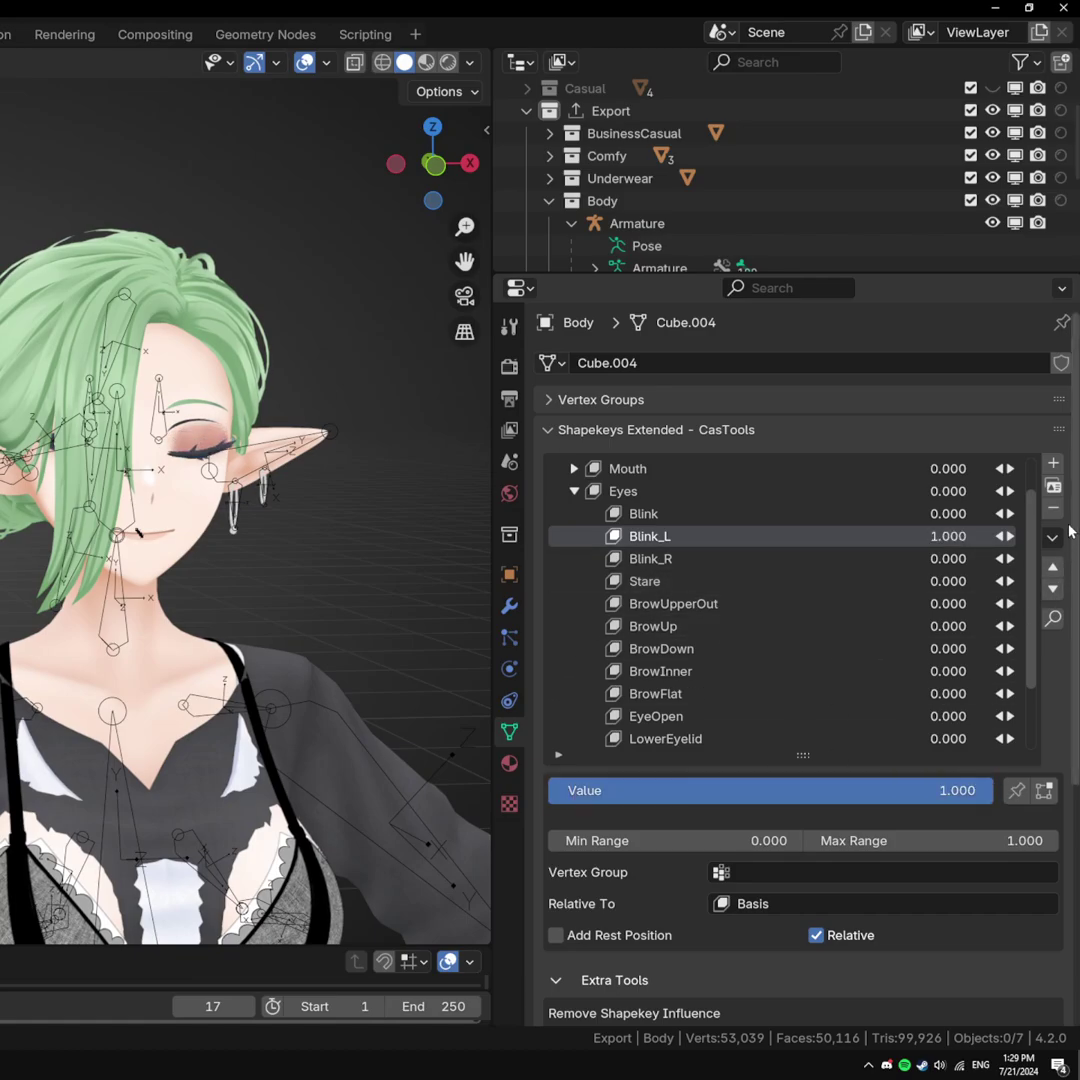
left_click_drag(735, 790, 345, 790)
Duplicate the Blink_L shapekey and remove the copy again
left_click(1054, 488)
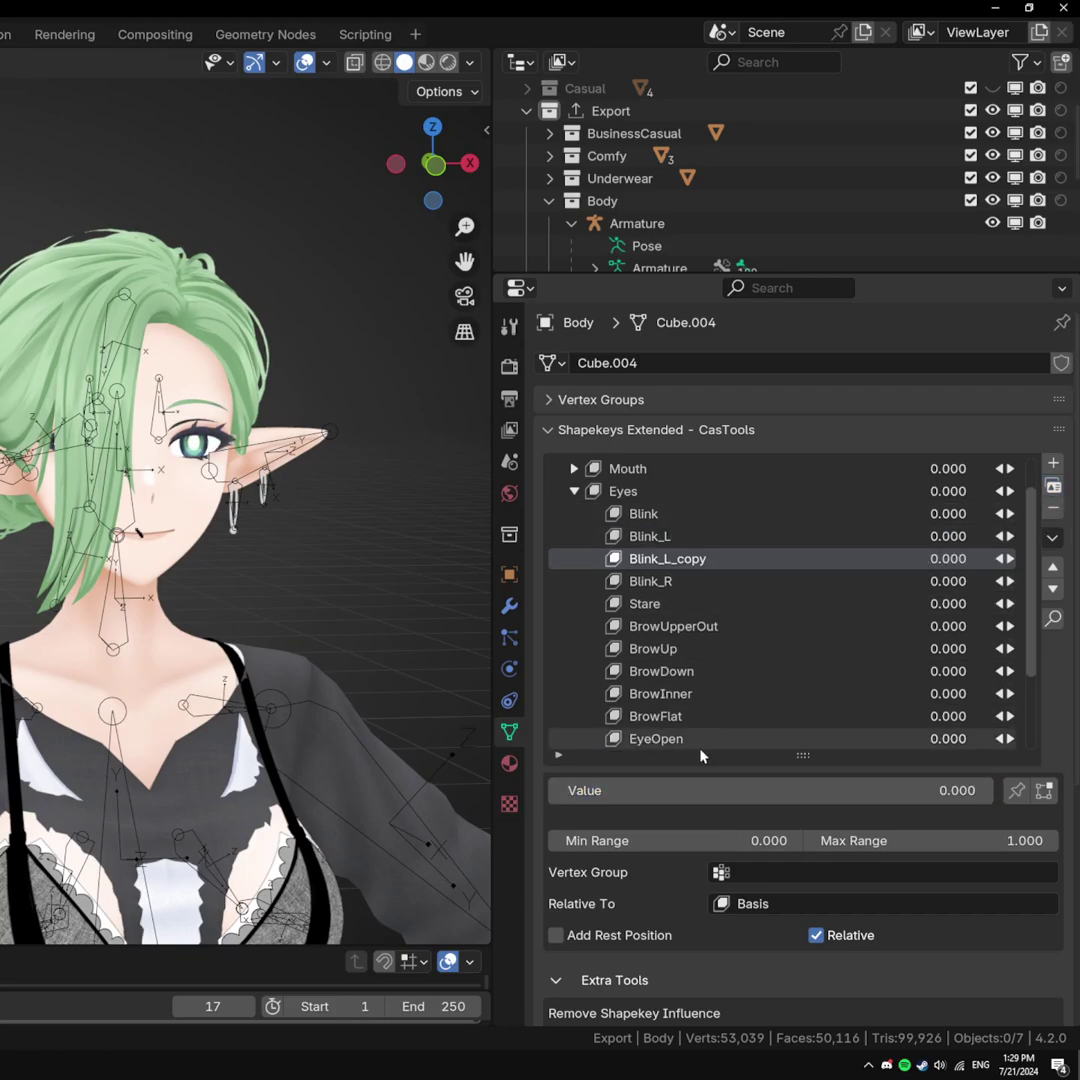
left_click_drag(700, 790, 550, 793)
left_click(1053, 507)
Preview the Blink shapekey on the face and run Copy and Split Shapekey on it to get left and right versions
scroll(340, 692, "up", 6)
scroll(340, 692, "down", 3)
middle_click_drag(340, 692, 240, 685)
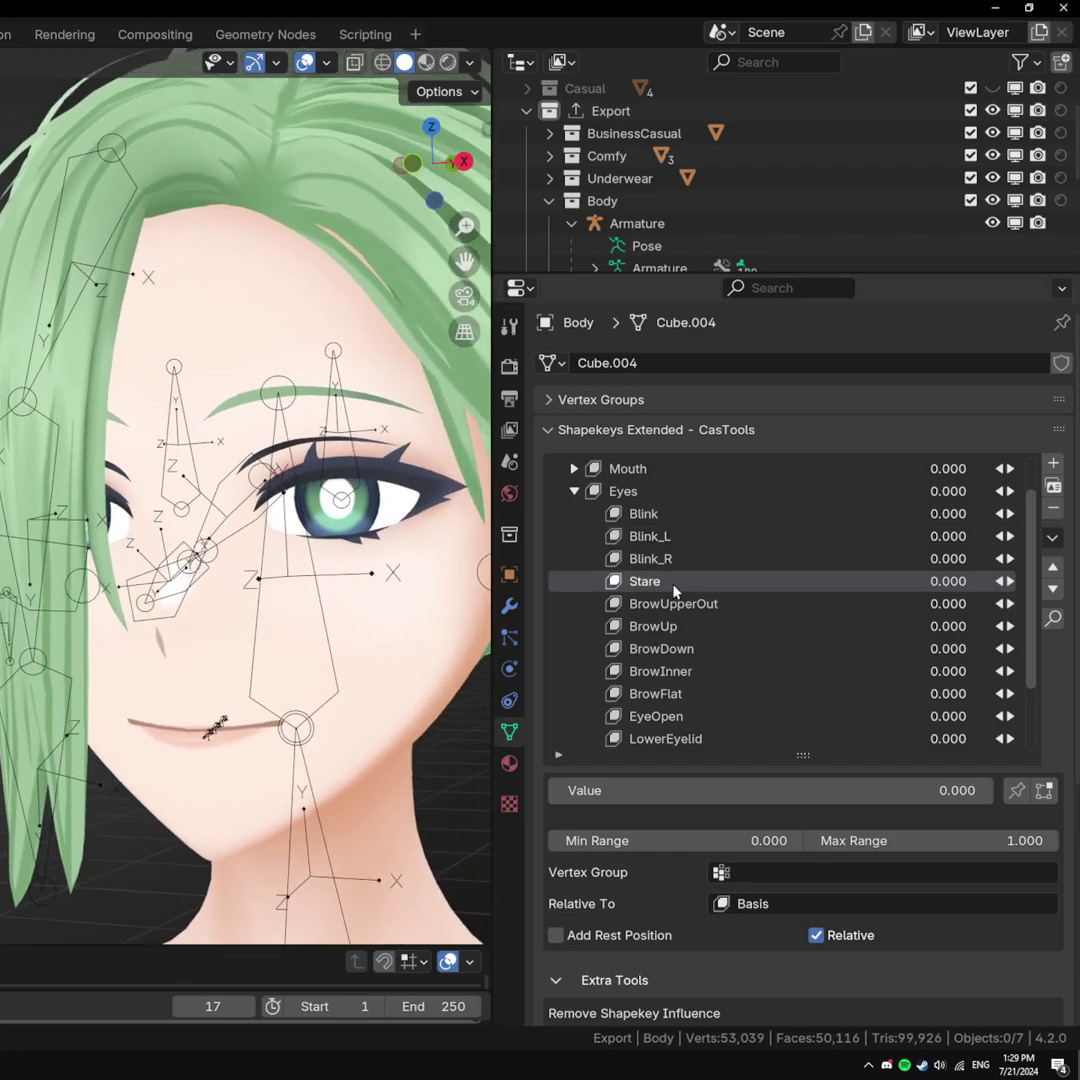
left_click(665, 514)
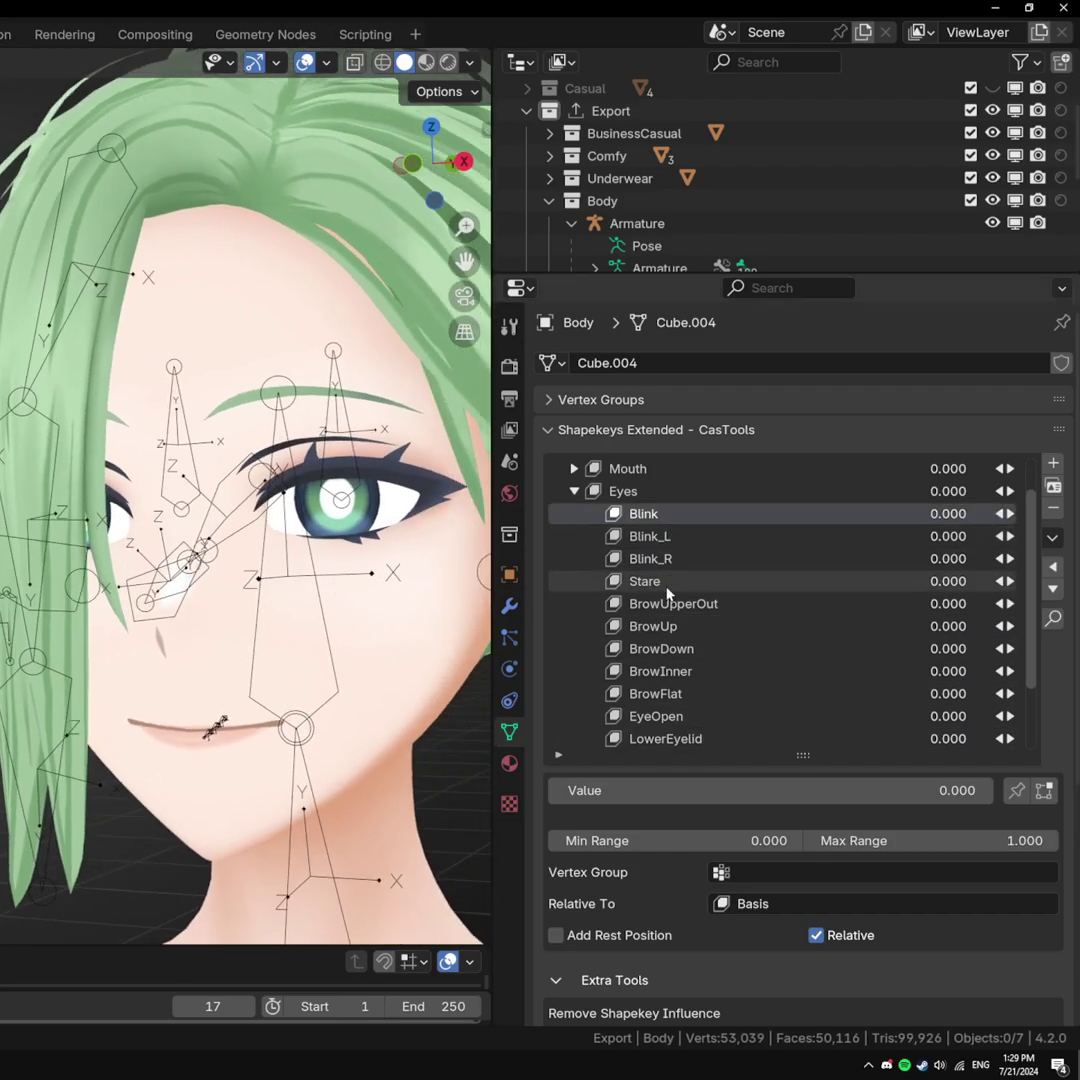
left_click_drag(670, 790, 990, 790)
key("Escape")
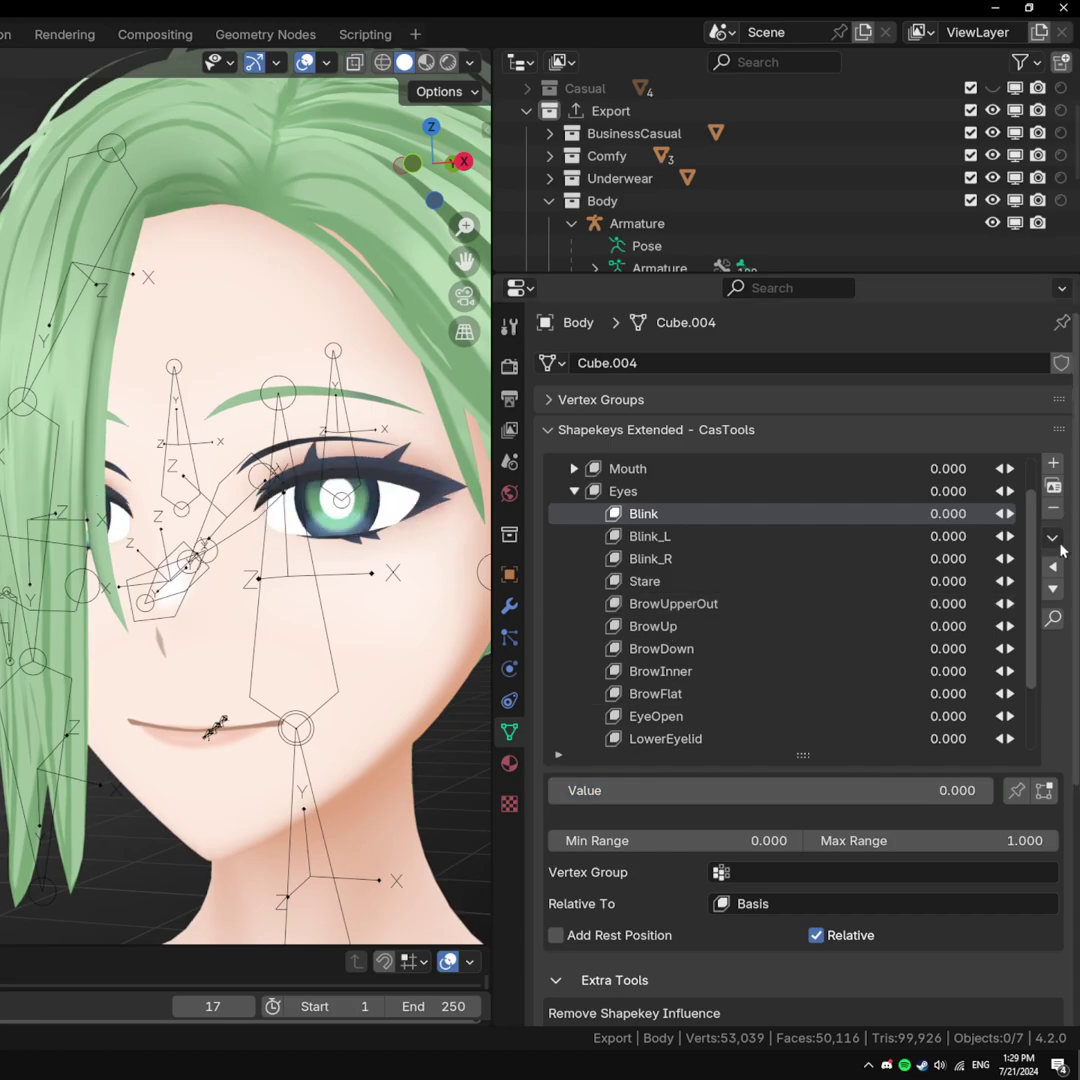
left_click(1052, 537)
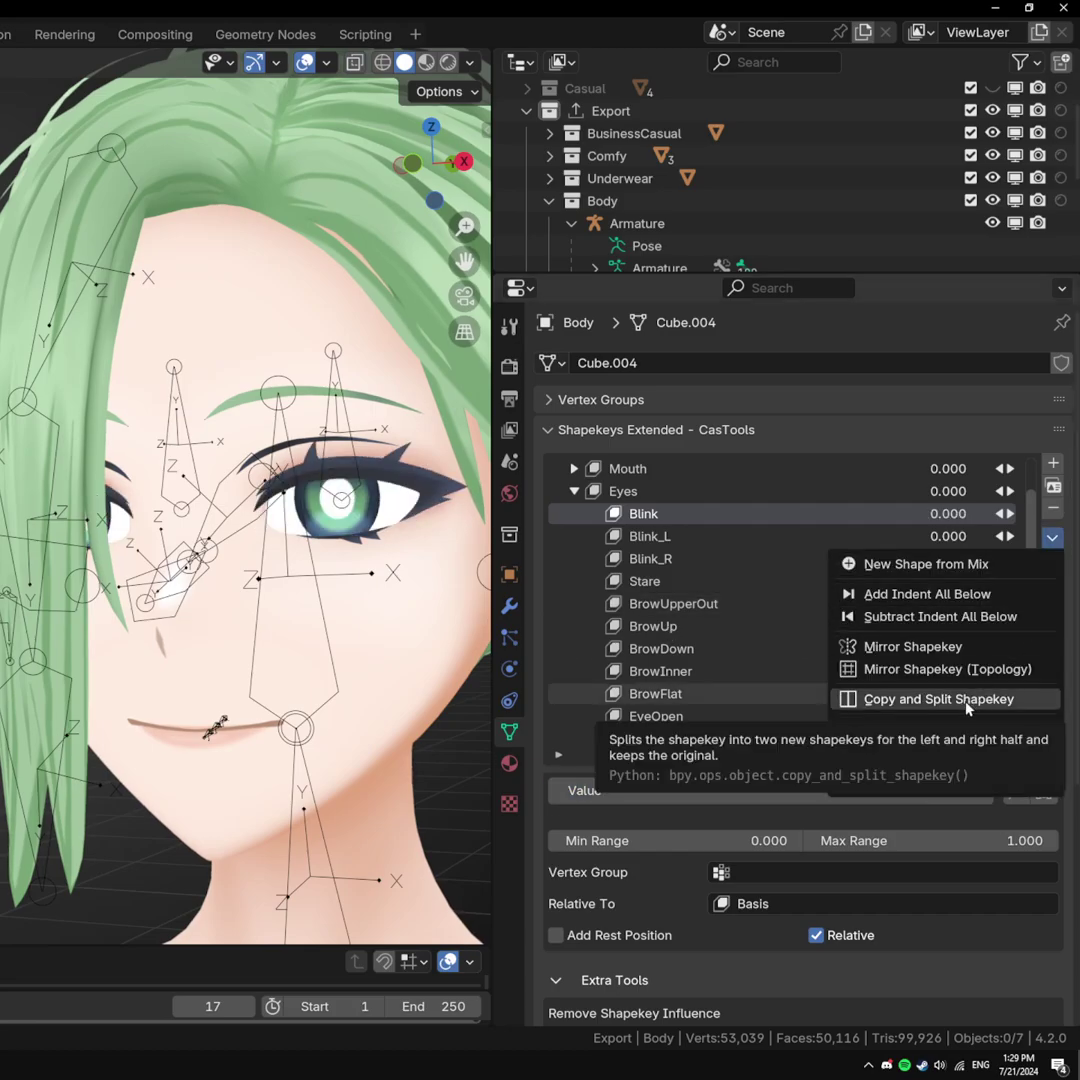
key("Return")
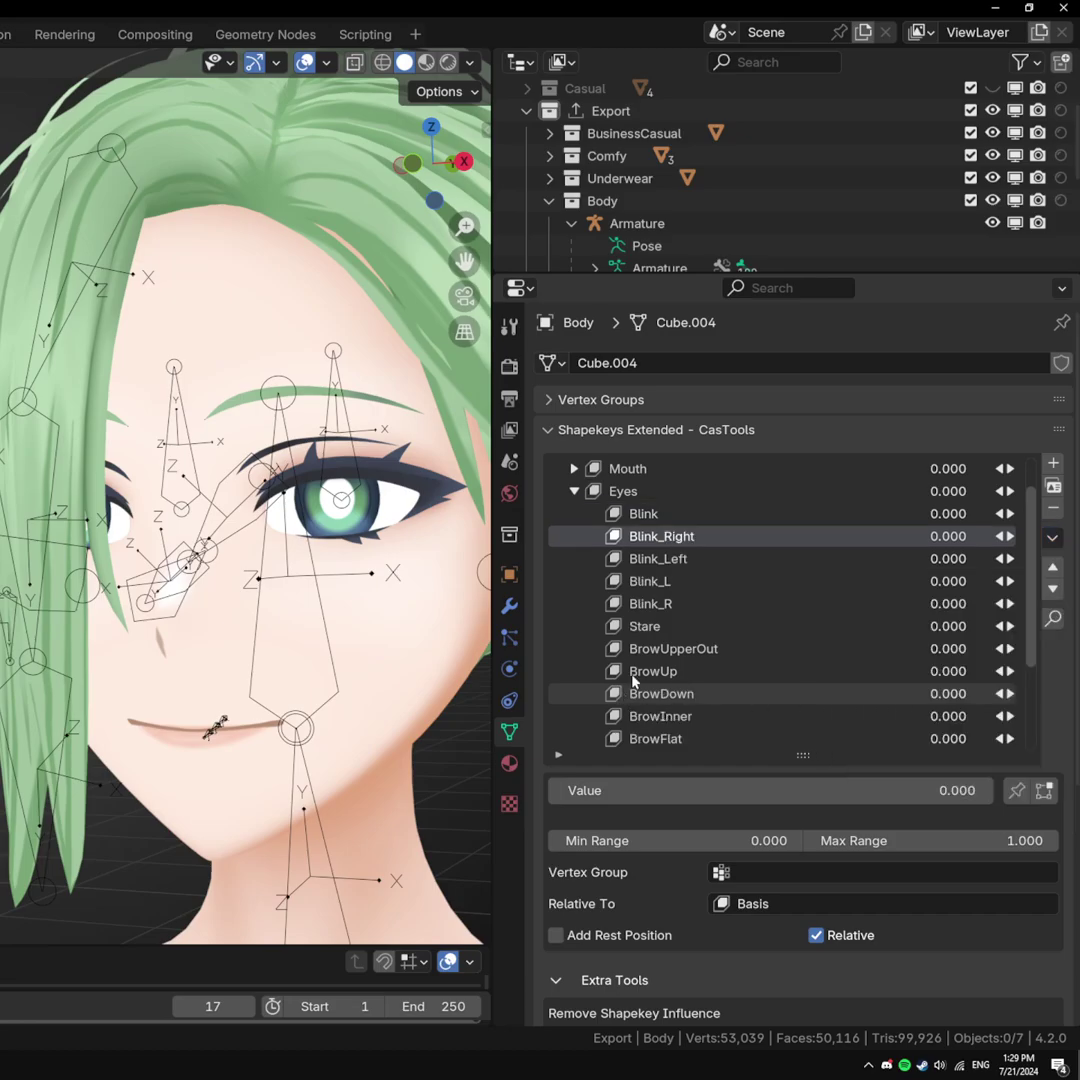
Preview the Blink_Right and Blink_Left shapekeys one after the other, cancelling each value change
left_click_drag(689, 790, 1004, 790)
key("Escape")
left_click(670, 558)
left_click_drag(711, 788, 1000, 790)
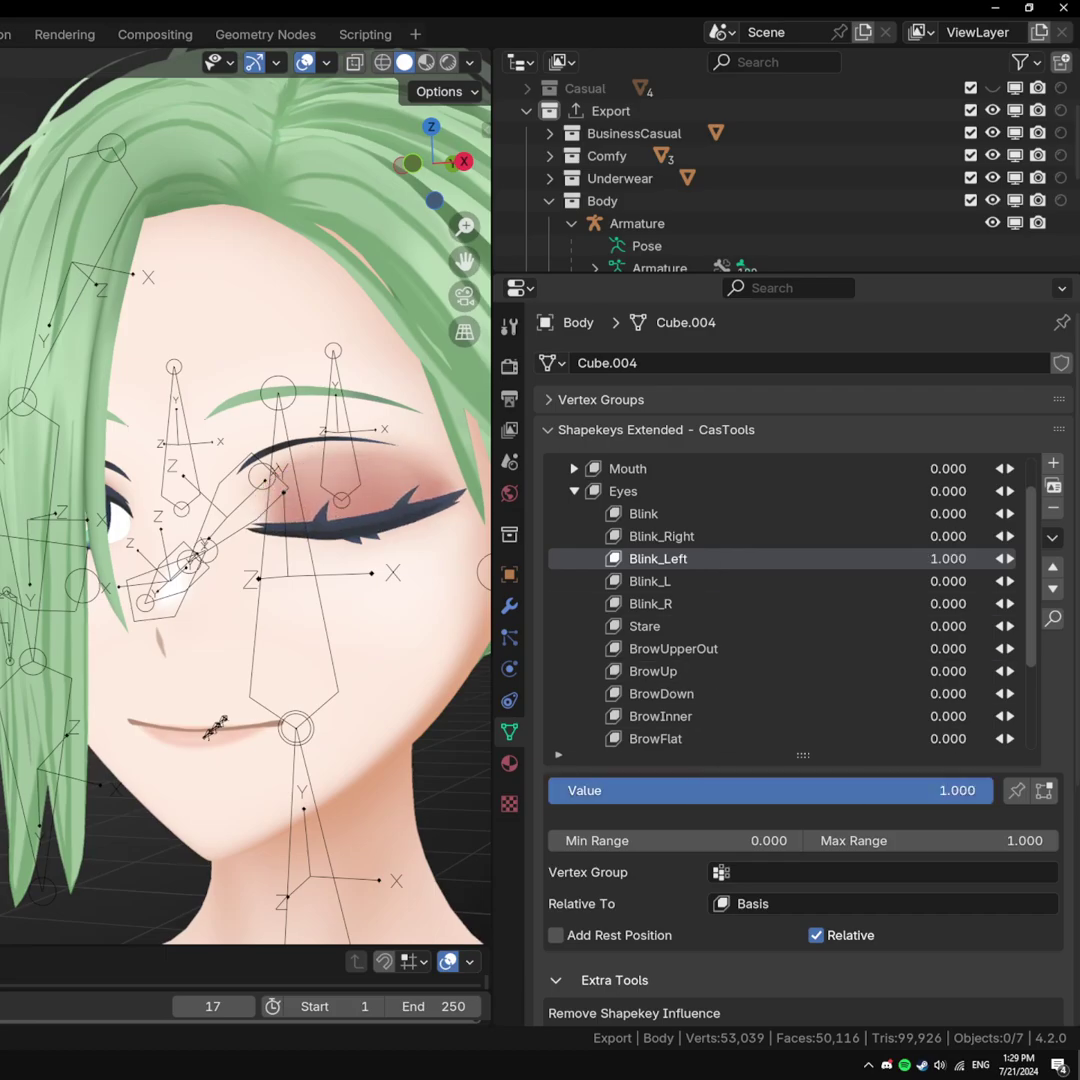
key("Escape")
Compare the two split shapekeys with the original by previewing Blink and cancelling its value change
left_click(716, 538)
left_click(692, 560)
left_click(692, 540)
left_click(692, 515)
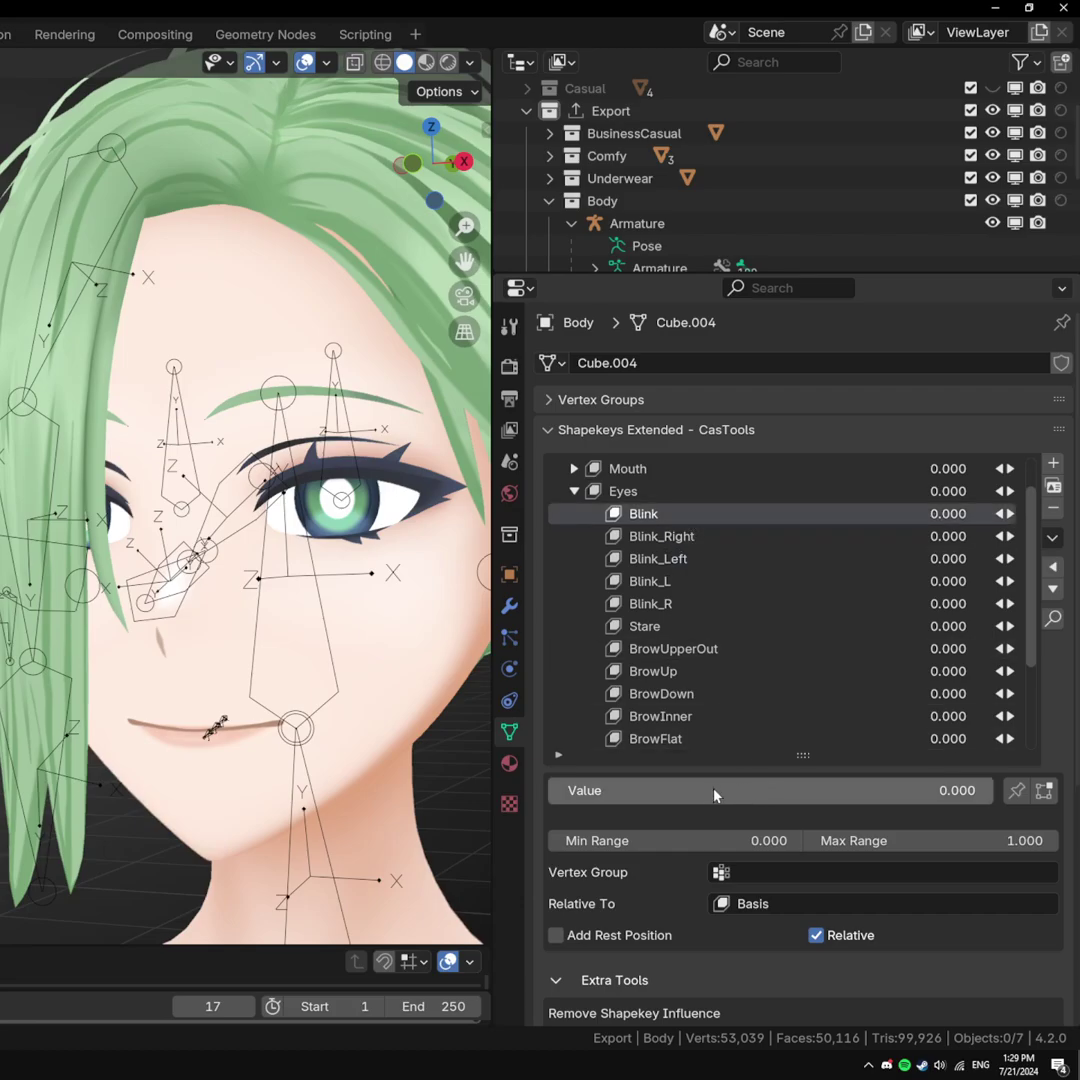
left_click_drag(706, 795, 990, 790)
key("Escape")
Move the Blink_Left shapekey one place down in the list and back up
middle_click_drag(330, 520, 385, 620)
scroll(373, 517, "down", 3)
scroll(340, 635, "up", 2)
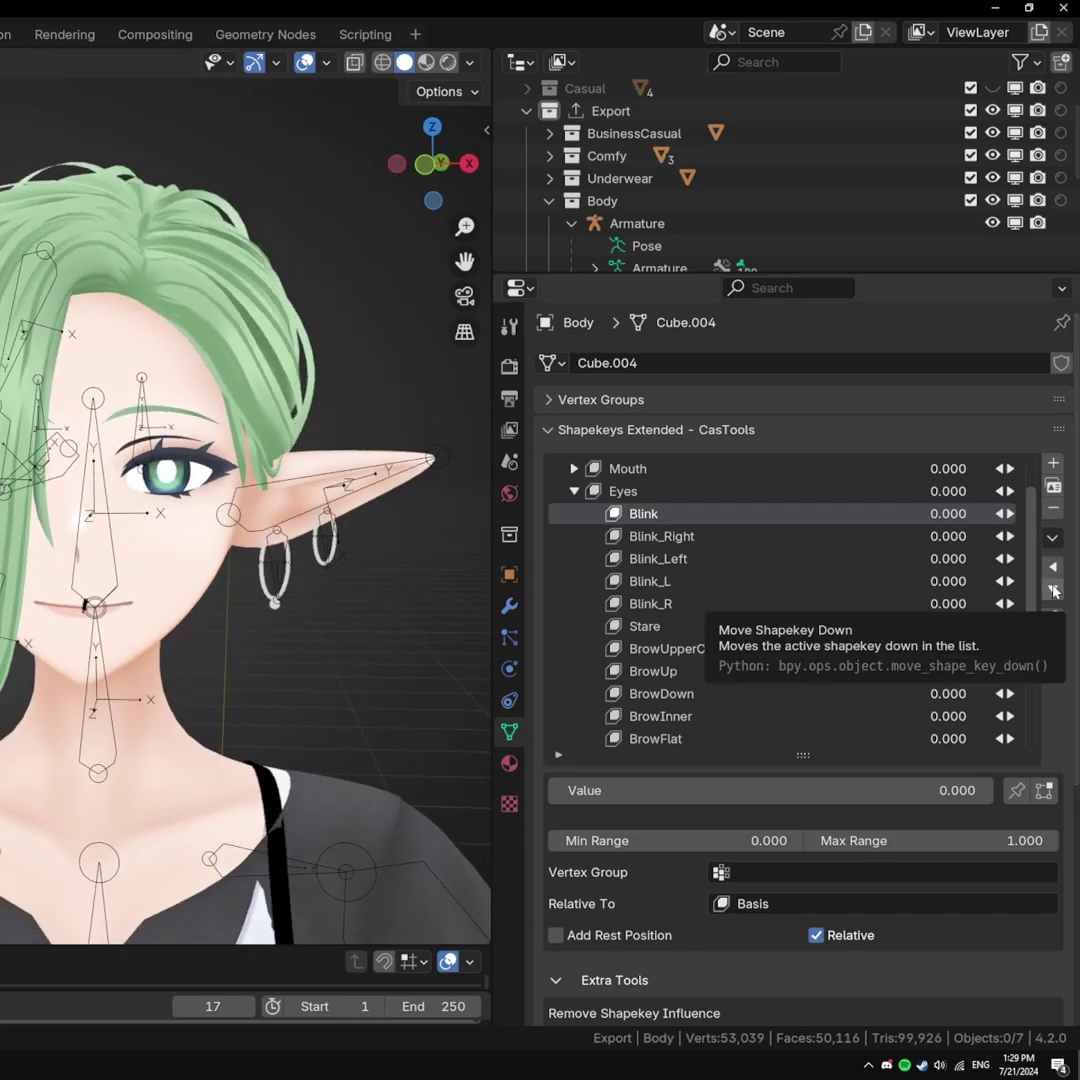
left_click(660, 558)
left_click(1053, 589)
left_click(1054, 572)
left_click(752, 536)
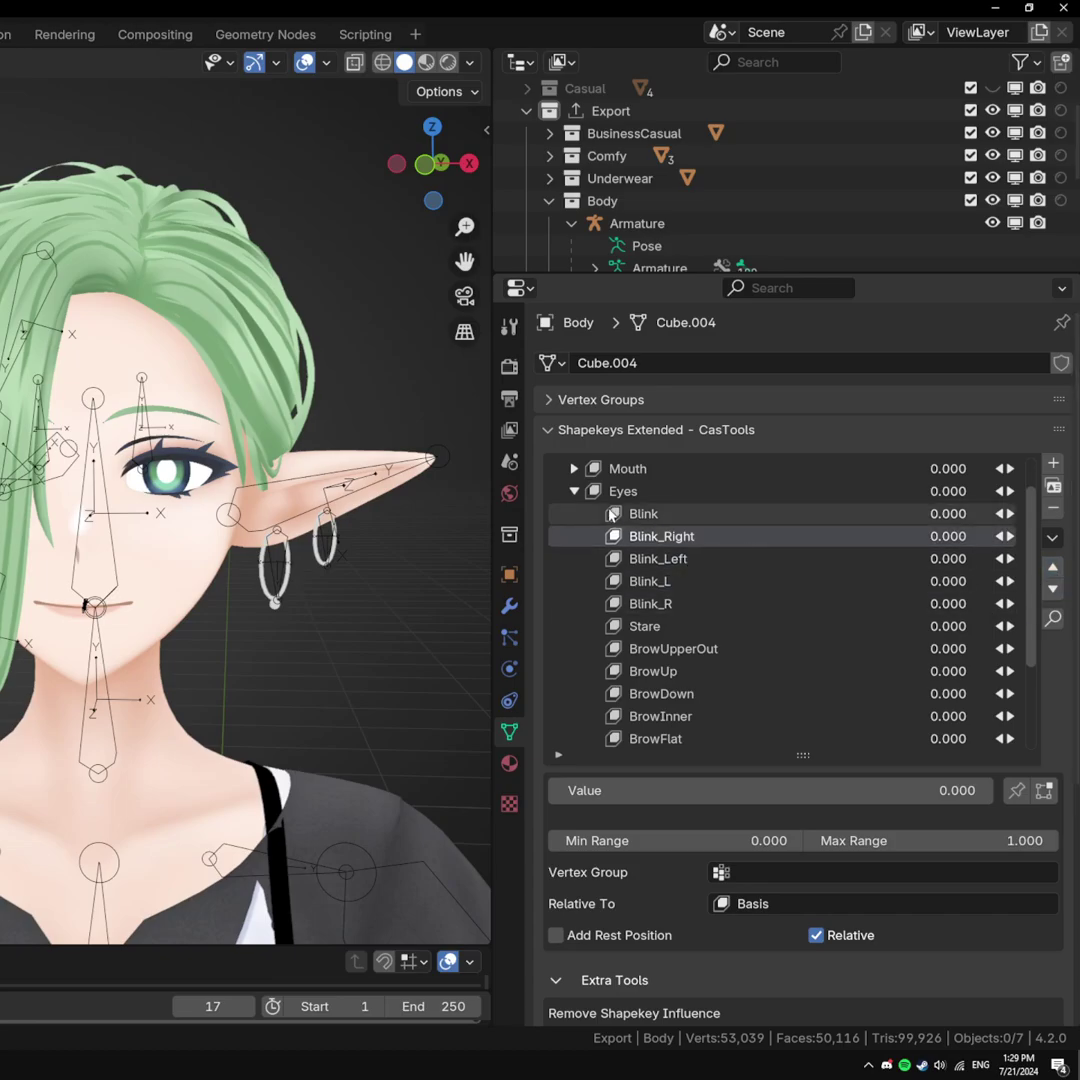
Expand the Mouth group and move the Blink shapekey up into it, directly below the :3 shapekey
left_click(573, 468)
scroll(735, 629, "down", 2)
left_click(728, 671)
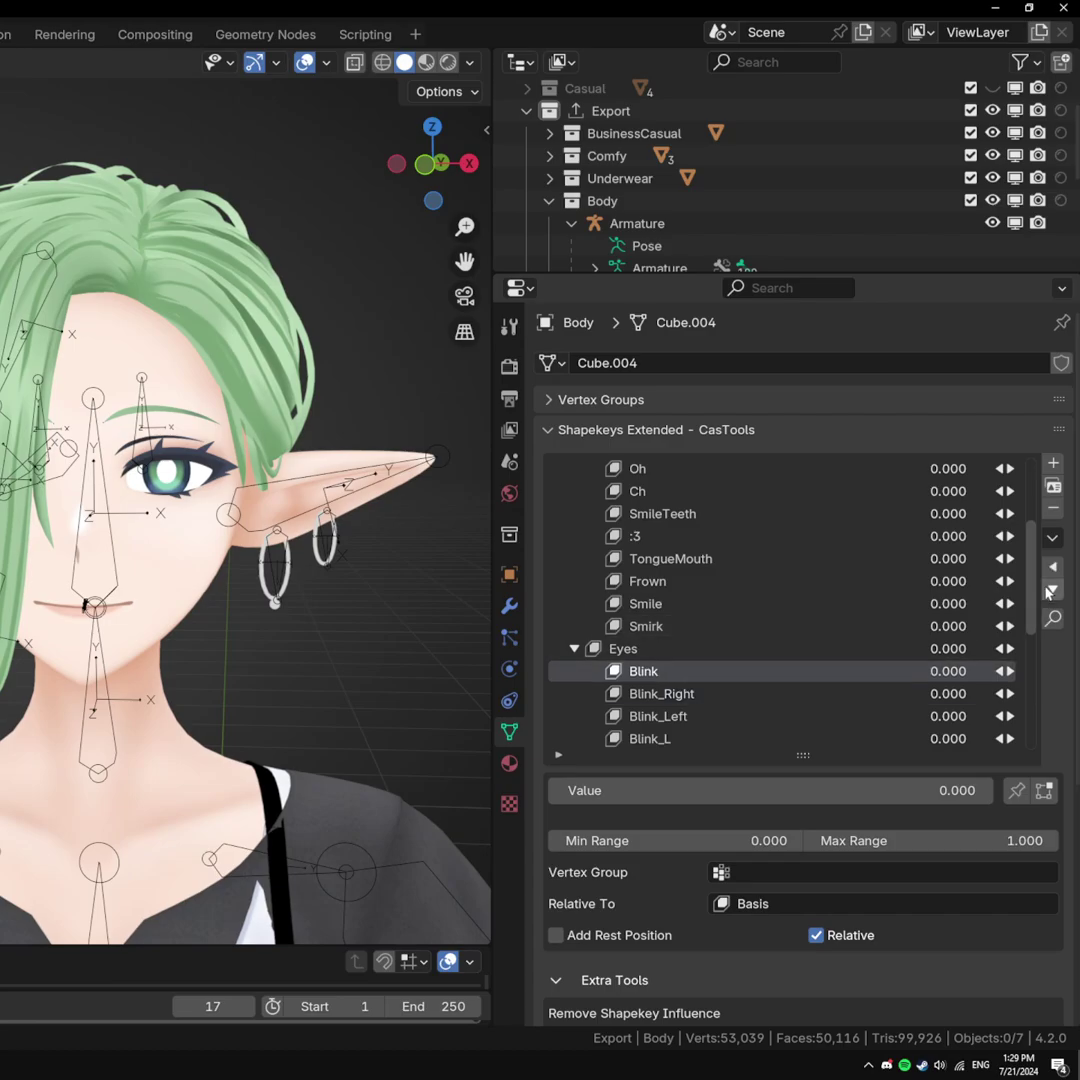
left_click(1051, 591)
left_click(1054, 595)
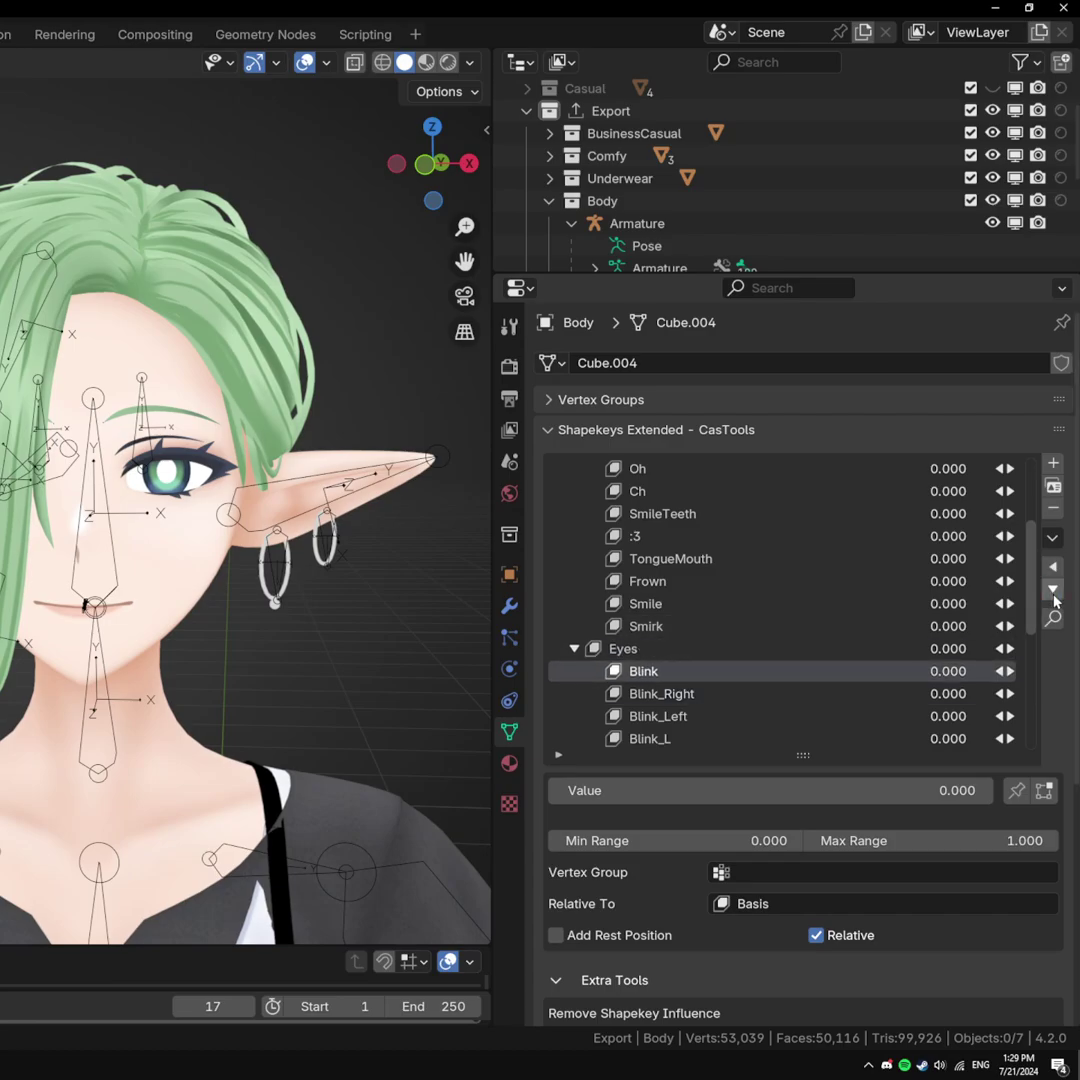
left_click(1054, 592)
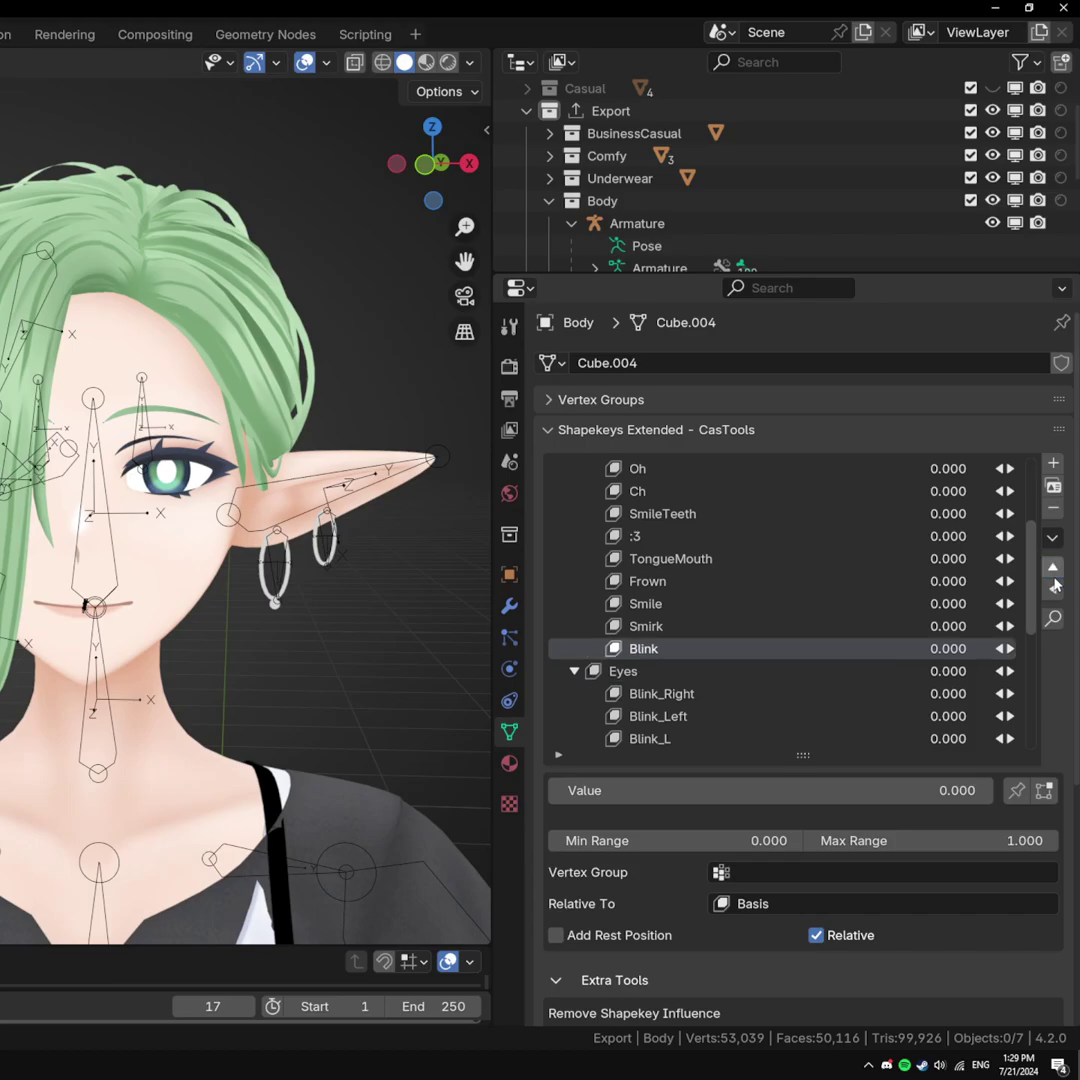
left_click(1054, 591)
left_click(1054, 591)
left_click(1054, 591)
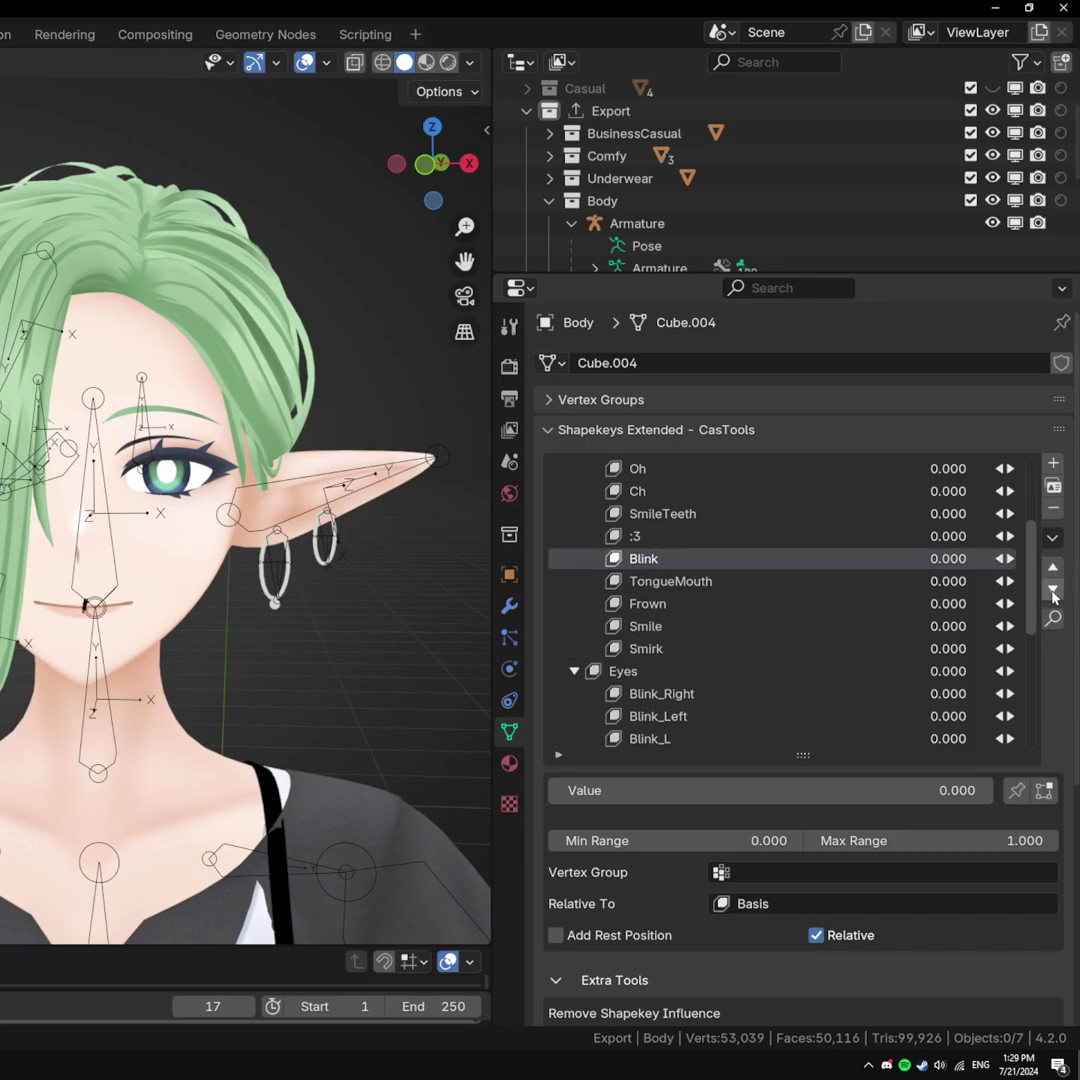
Move the Blink shapekey back down to the first place in the Eyes group
left_click(1054, 593)
left_click(1054, 593)
left_click(1054, 593)
left_click(1054, 593)
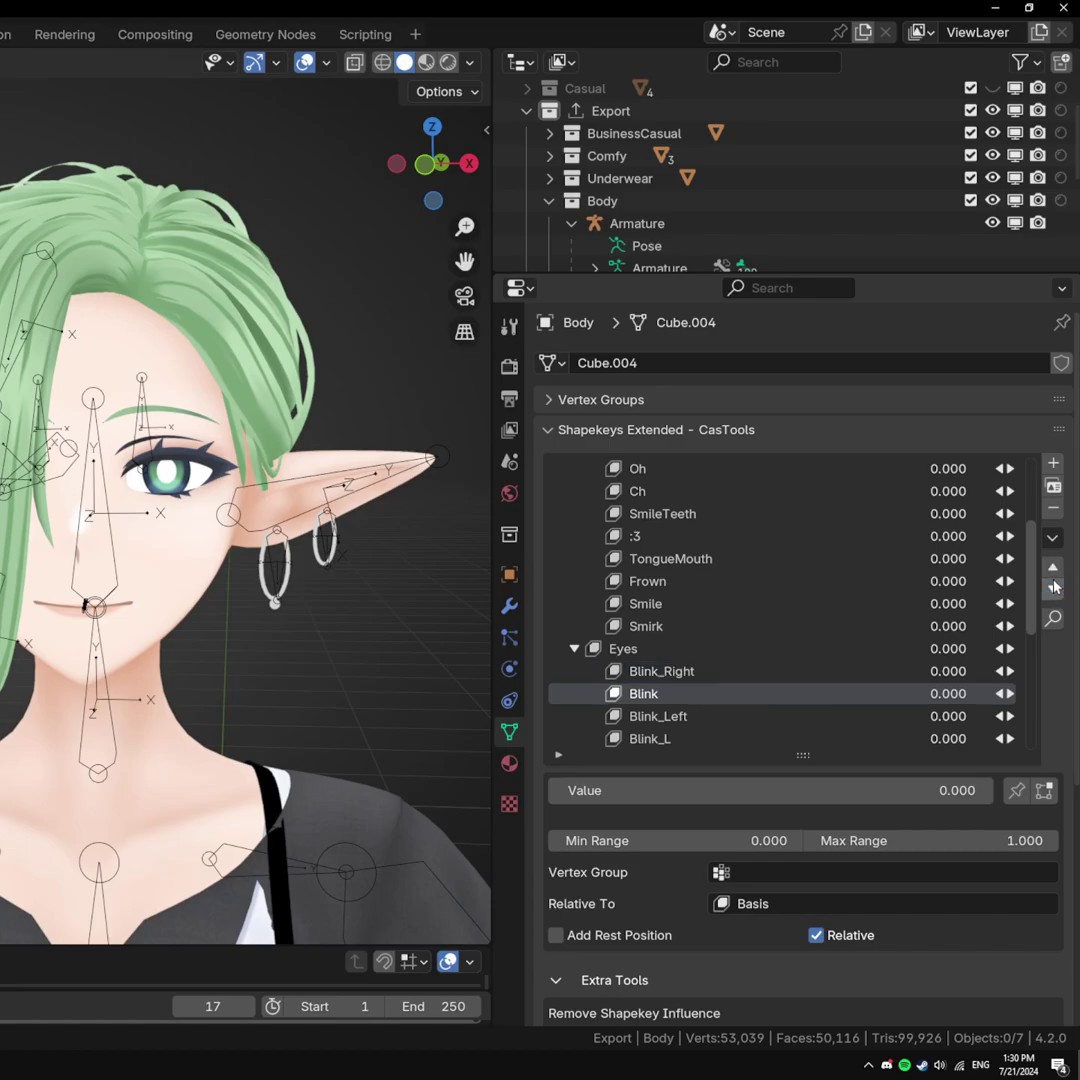
left_click(1053, 567)
Show the shapekey index numbers and expand the VRC_Visemes group to look through its numbering
left_click(1053, 618)
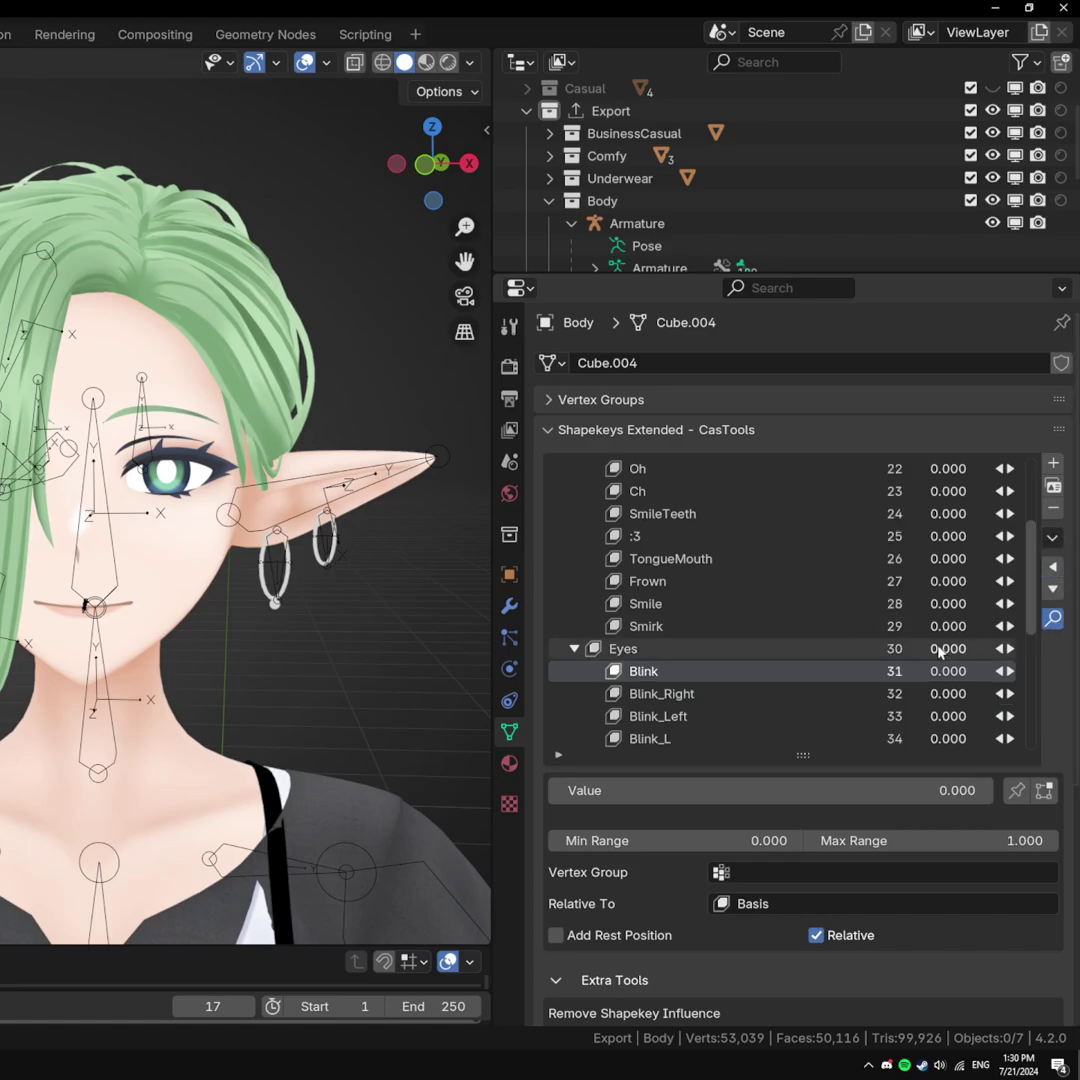
scroll(900, 660, "up", 5)
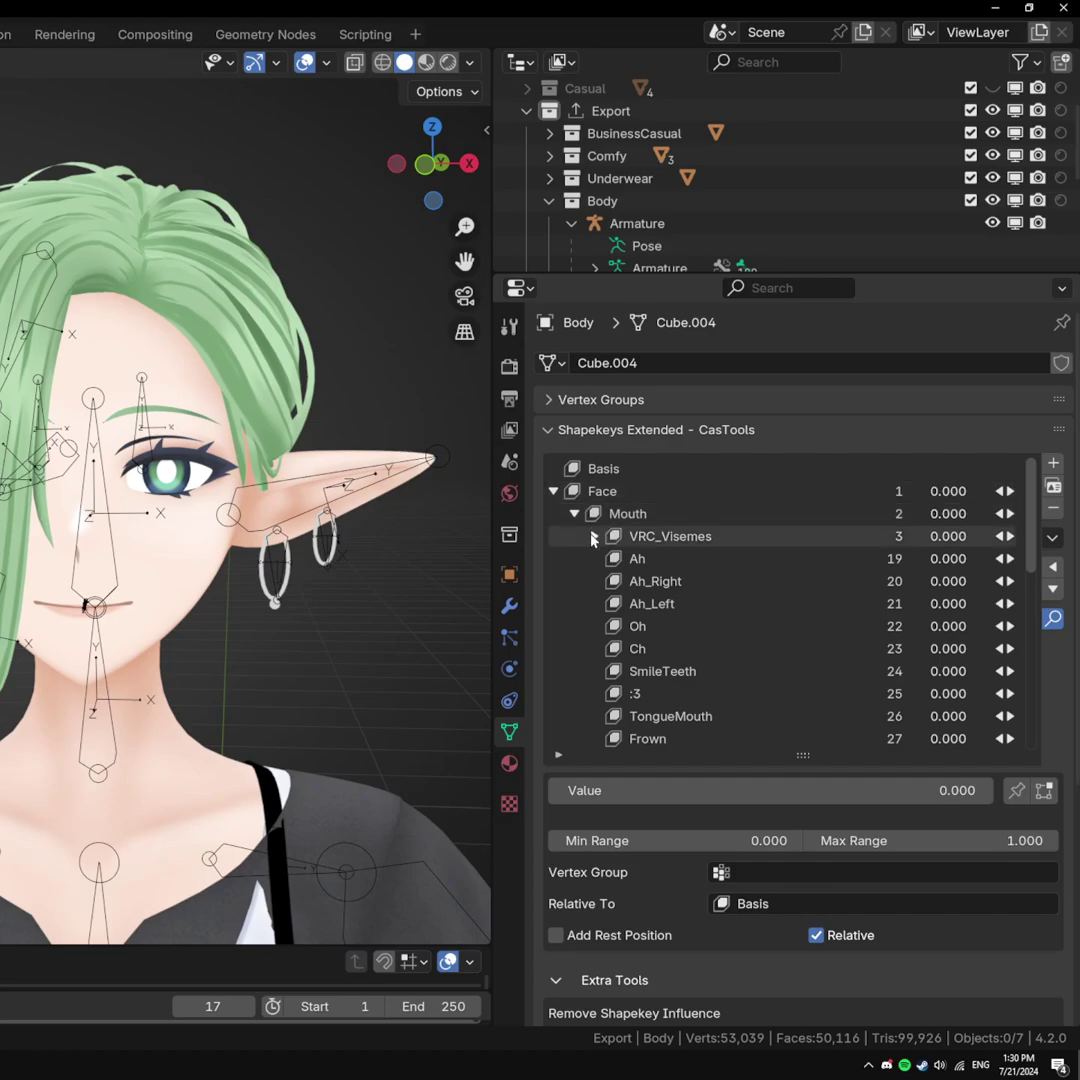
left_click(593, 540)
scroll(846, 569, "down", 8)
scroll(846, 569, "up", 7)
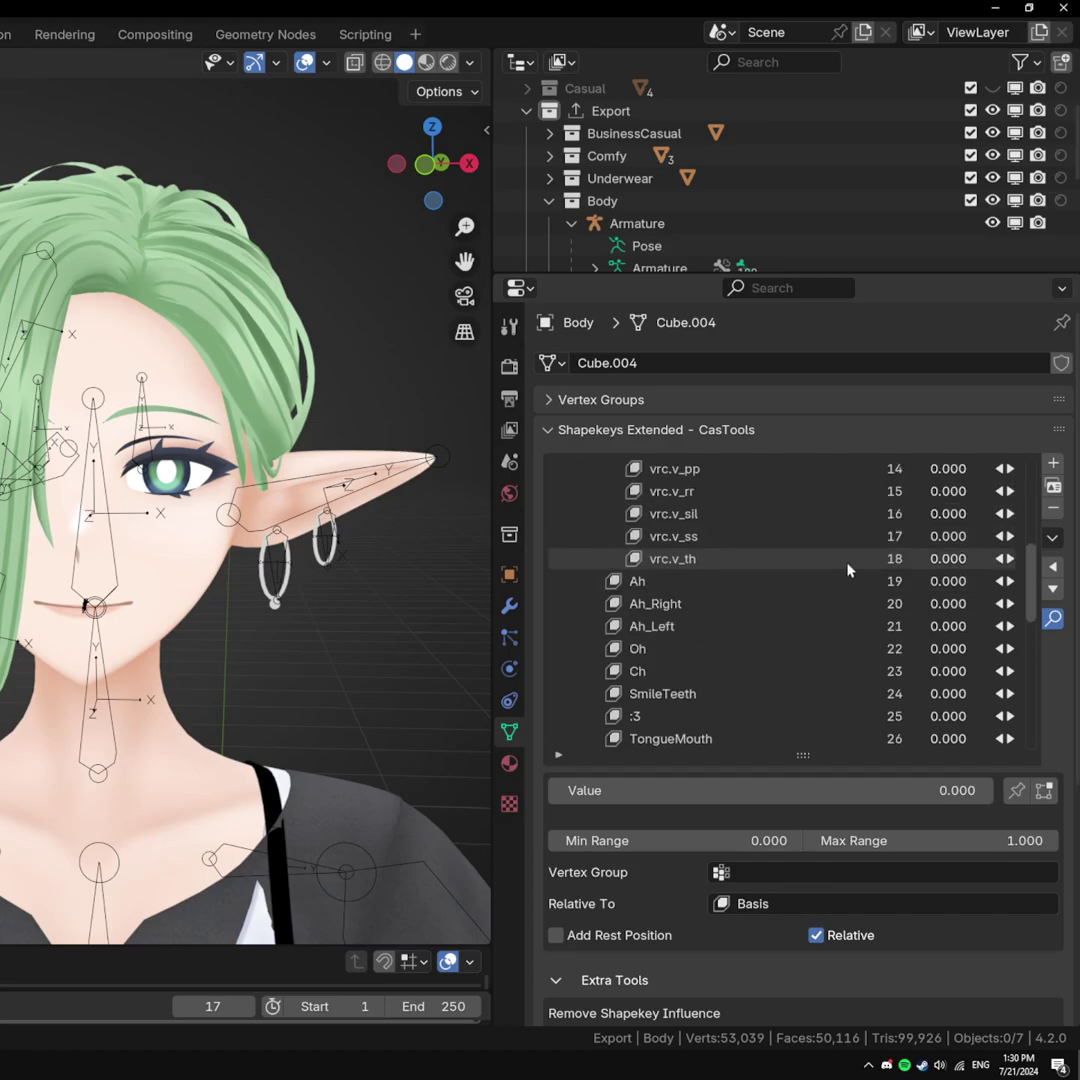
scroll(843, 581, "up", 3)
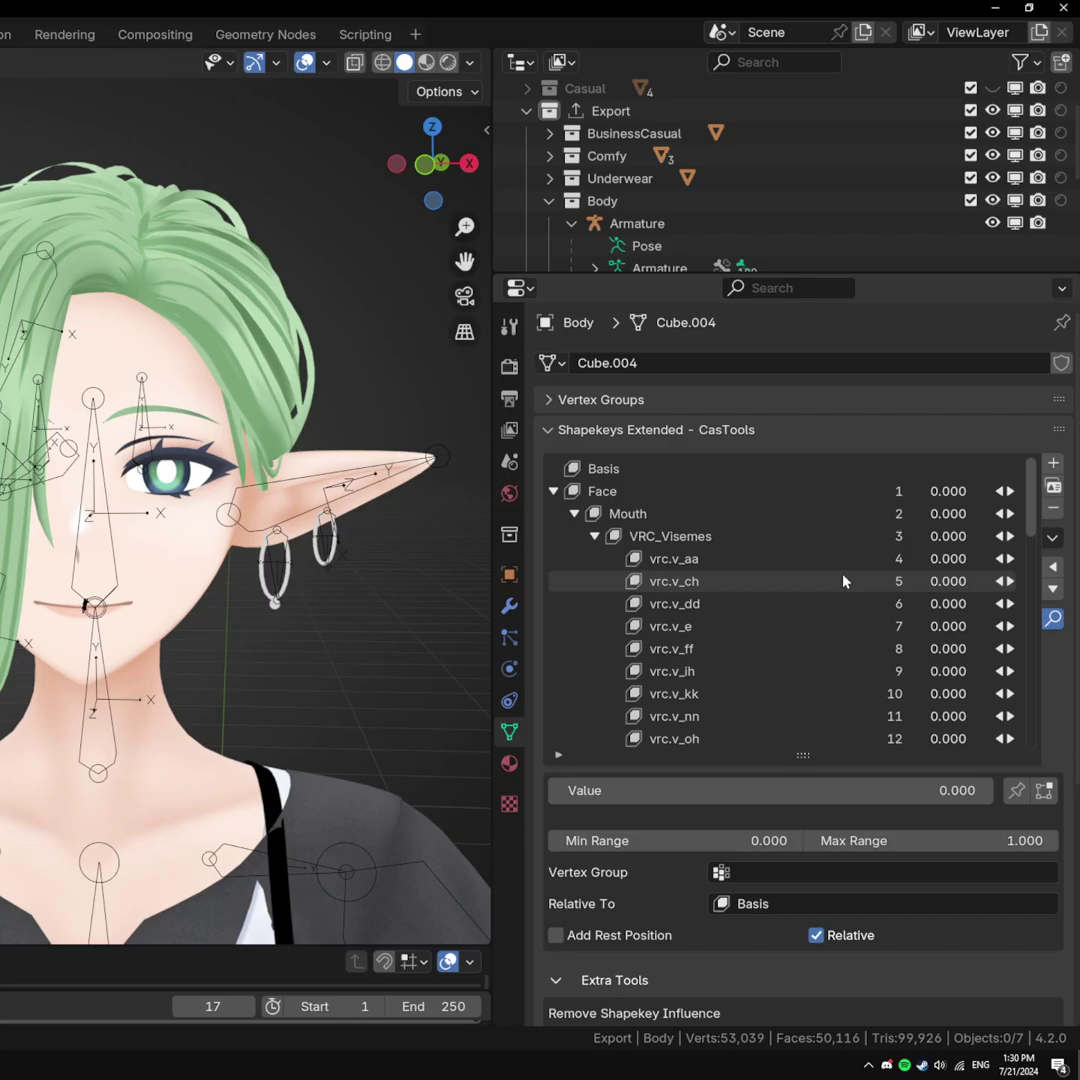
Hide the shapekey index numbers and look over the list of additional shapekey operations
scroll(843, 581, "down", 12)
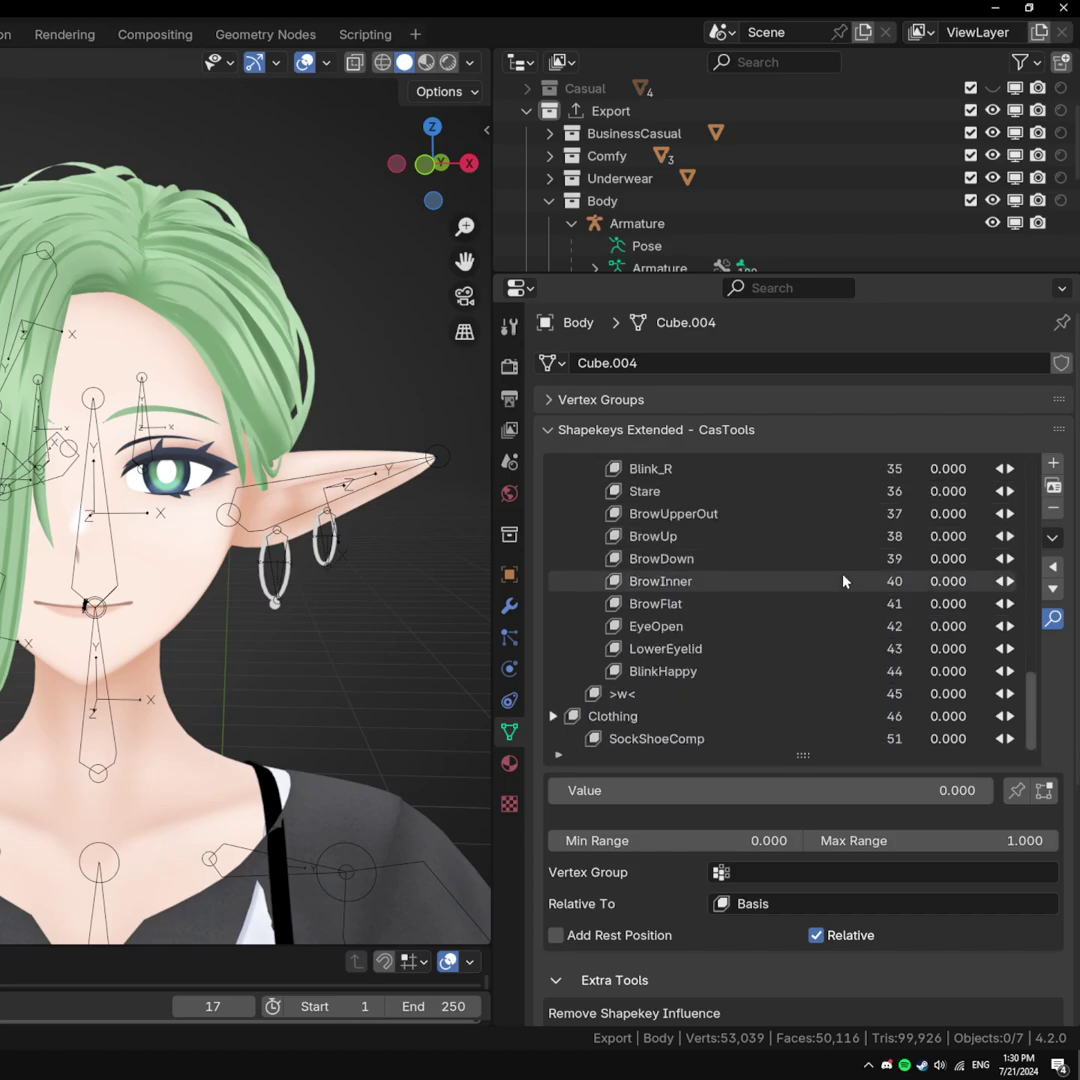
left_click(1052, 620)
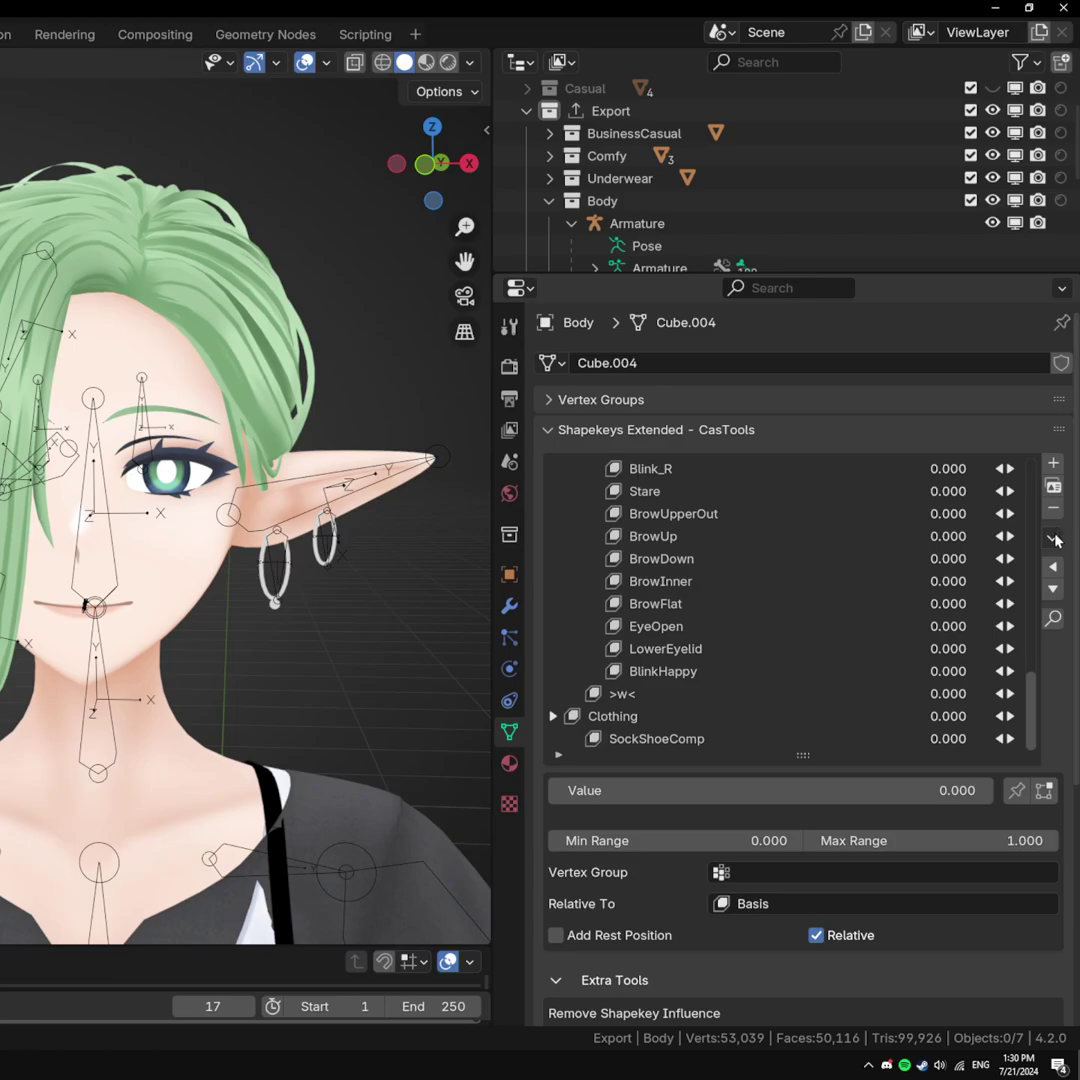
left_click(1052, 538)
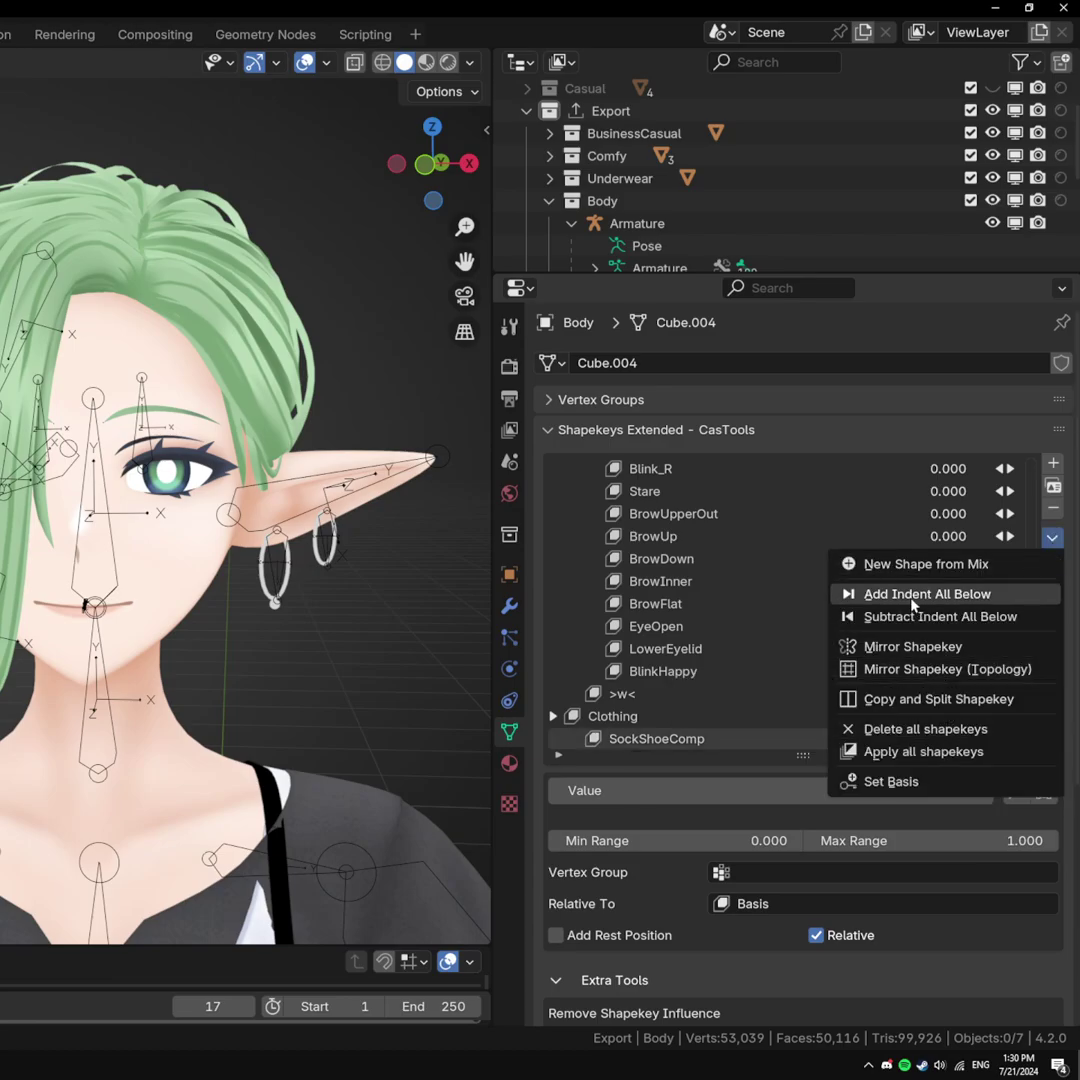
left_click(697, 646)
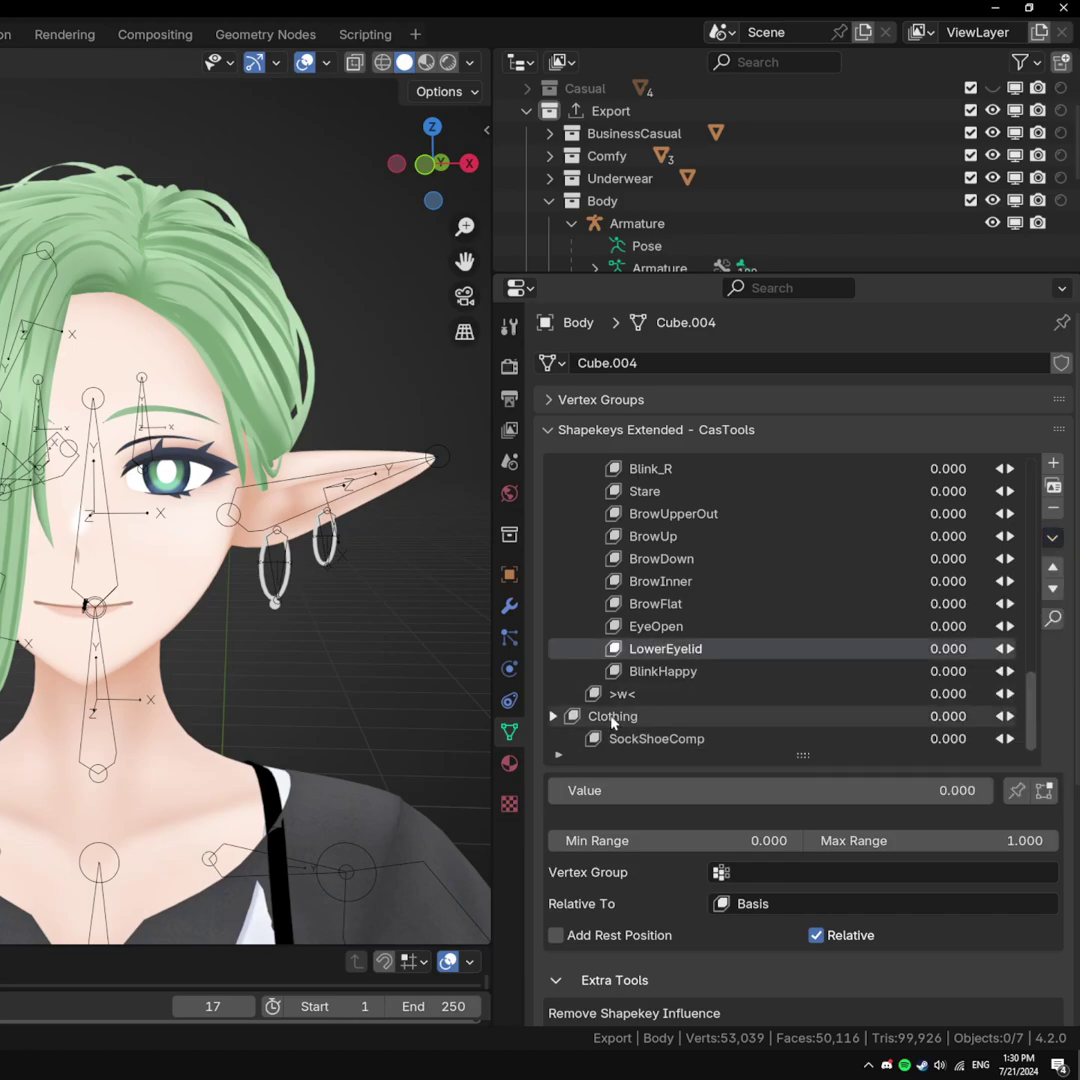
Expand the Clothing group and make Clothing the active shapekey
left_click(553, 716)
scroll(798, 692, "down", 4)
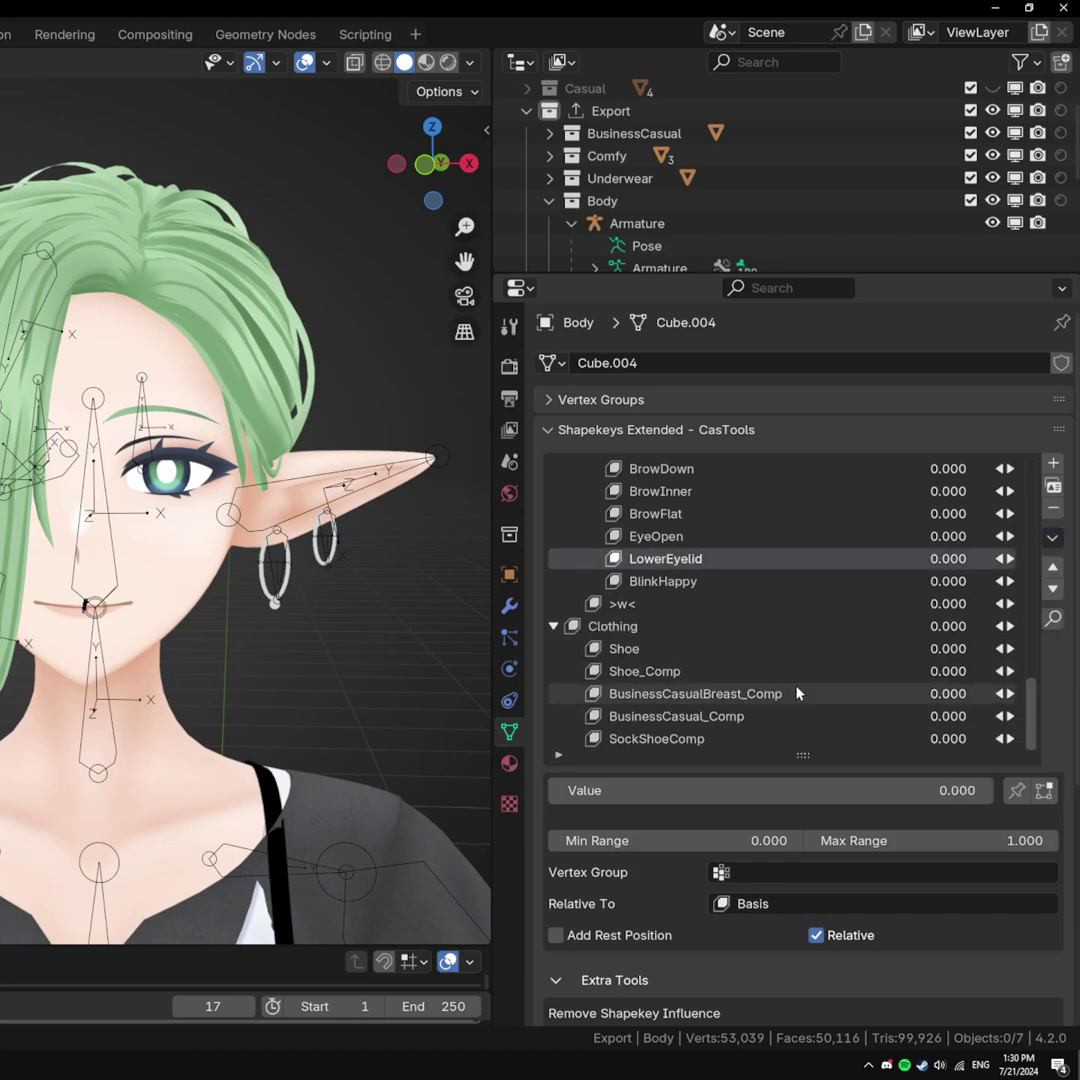
left_click(678, 628)
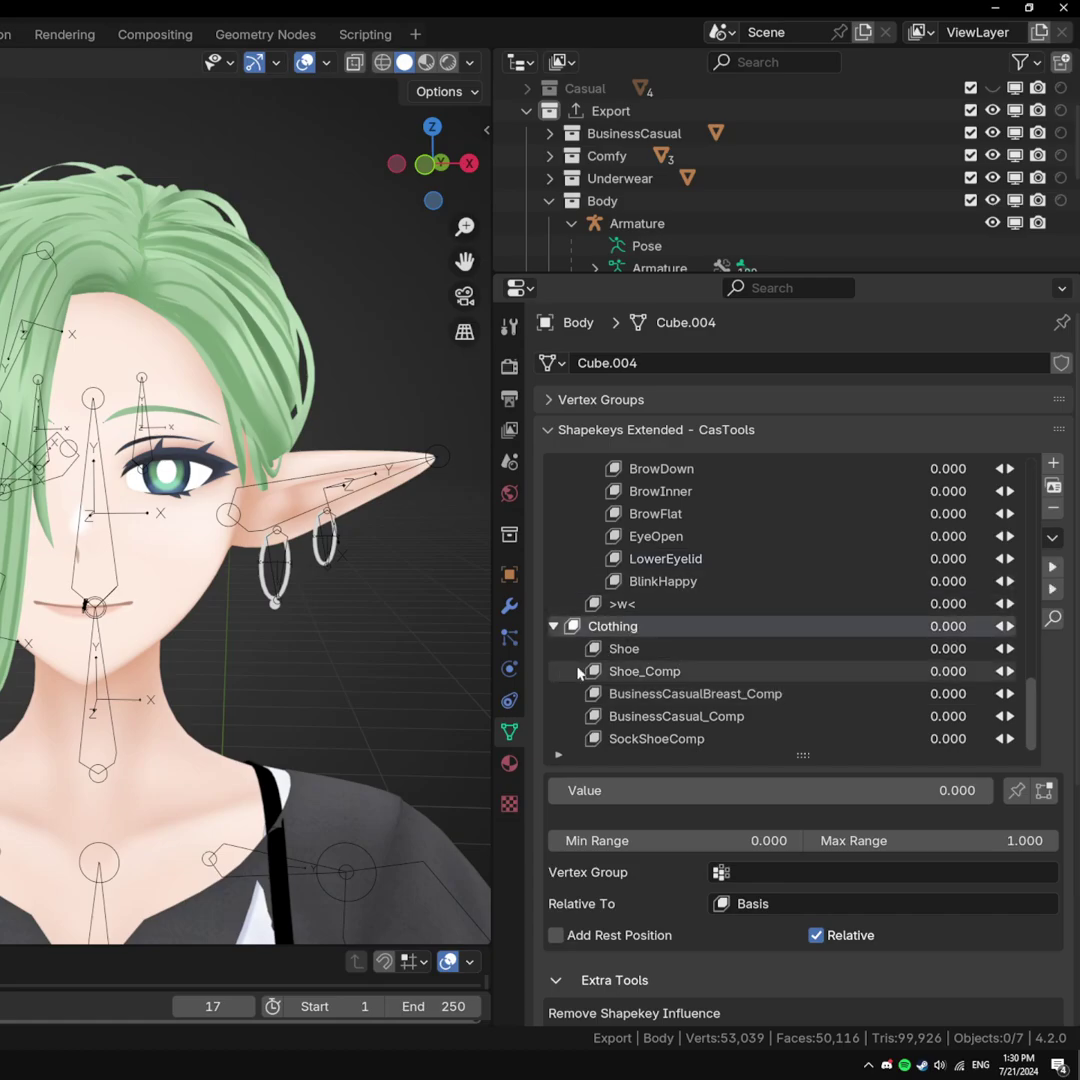
Try the indent changes on the Clothing shapekeys, subtracting one indent from all below and adding it back
left_click(1008, 648)
left_click(1008, 671)
left_click(1010, 693)
left_click(1008, 648)
left_click(1008, 648)
left_click(1052, 537)
left_click(979, 614)
left_click(1052, 537)
left_click(941, 596)
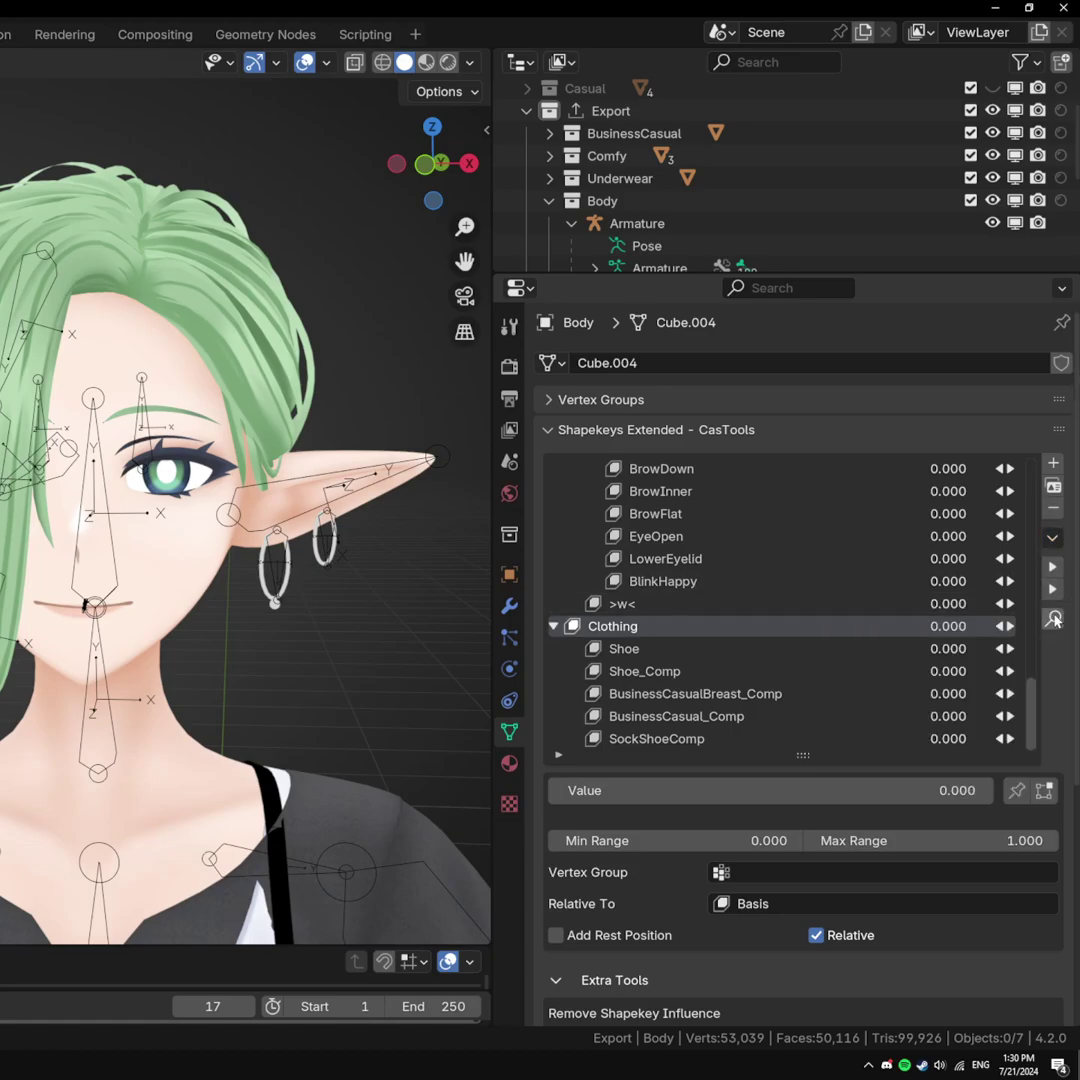
Set the Ah shapekey's value to 1.000 and apply it as the new basis with Set Basis
left_click(1052, 537)
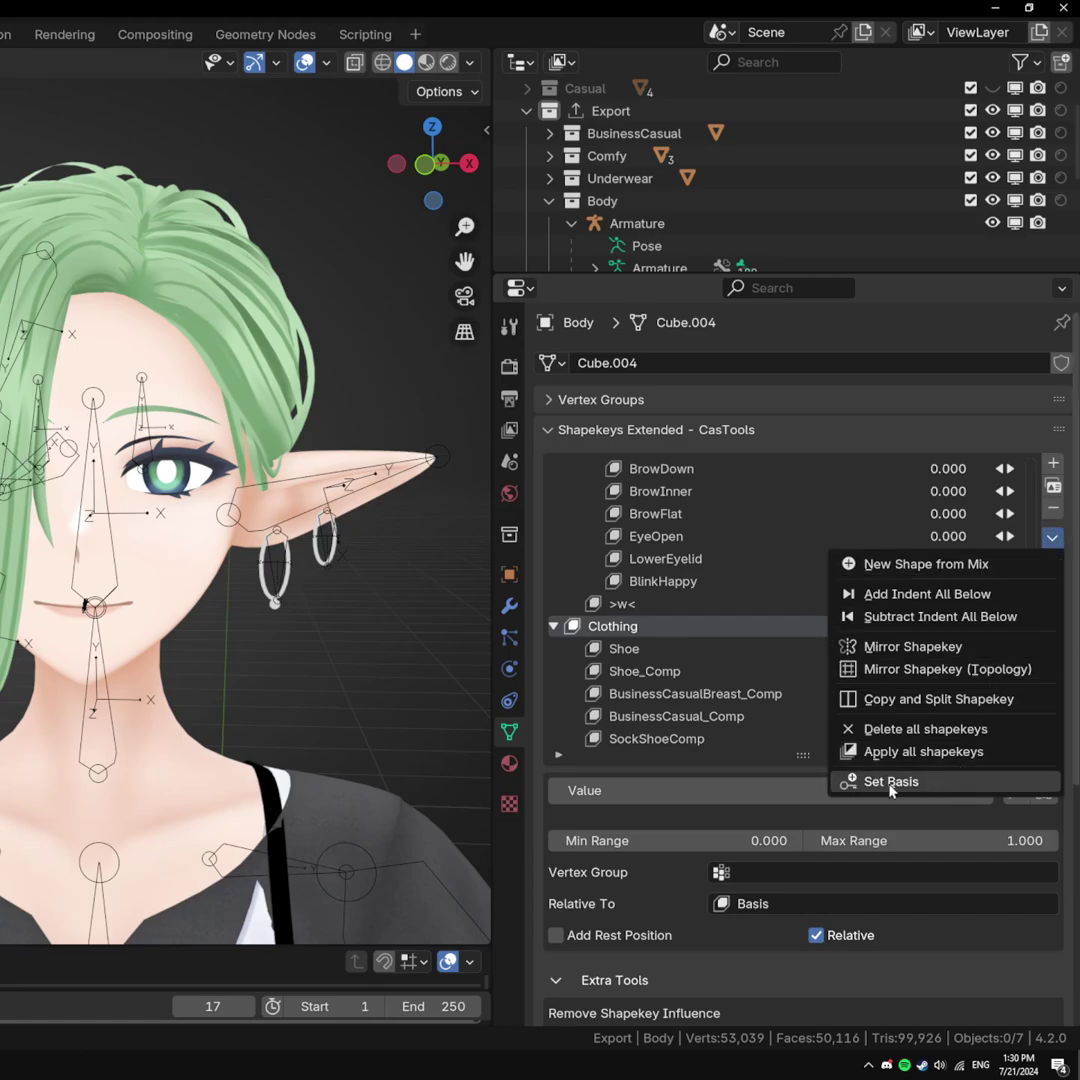
scroll(779, 646, "up", 15)
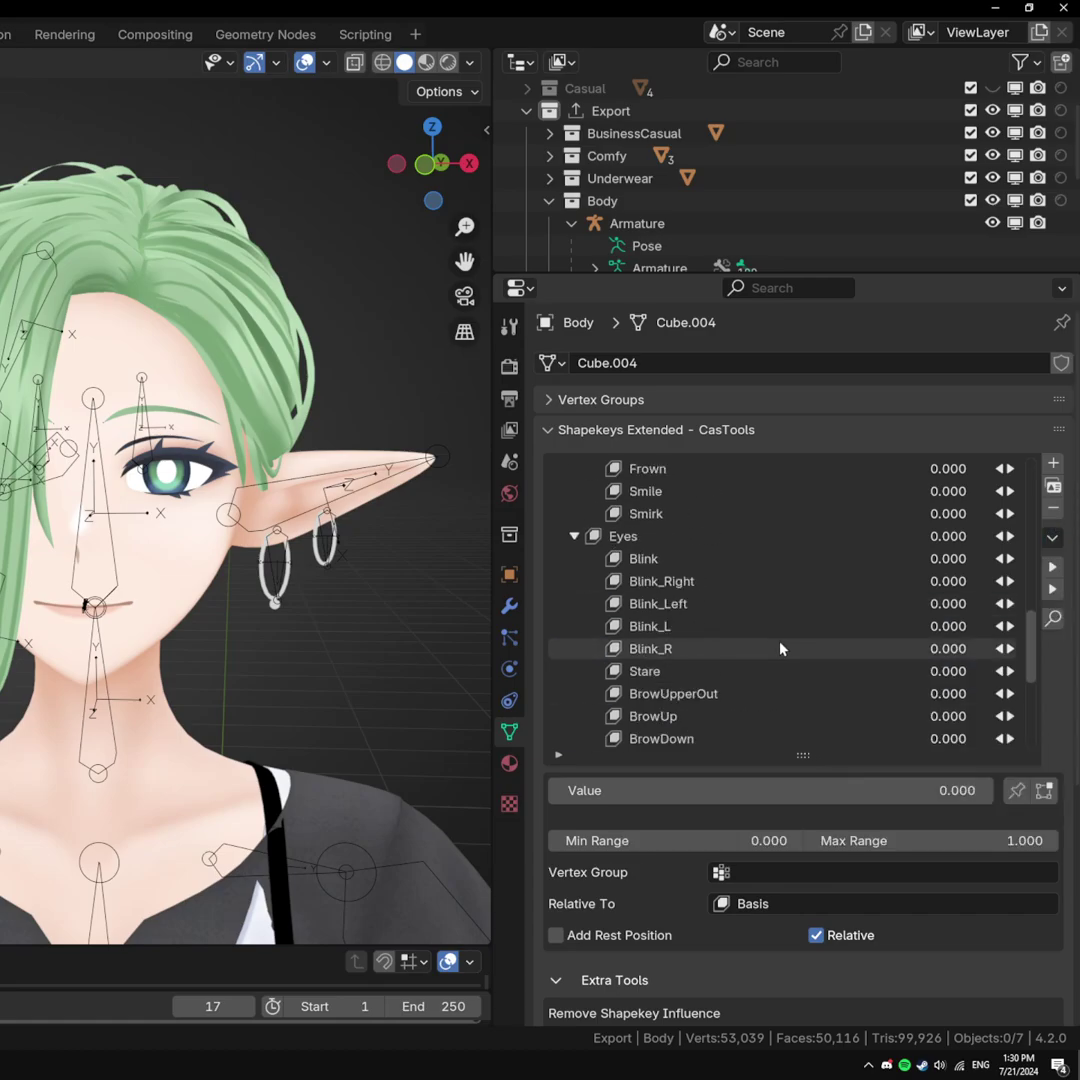
scroll(778, 647, "down", 8)
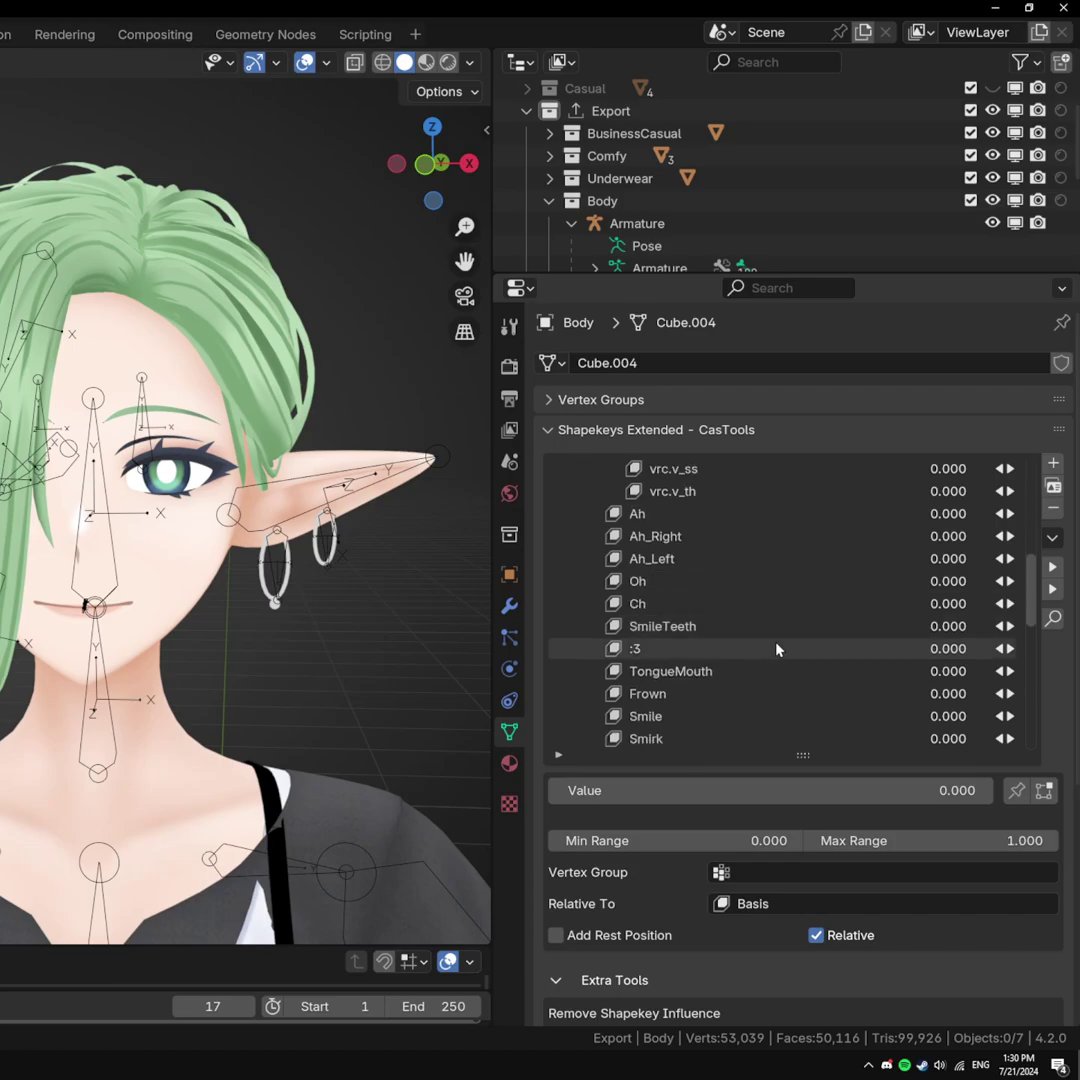
left_click(682, 514)
left_click_drag(697, 790, 1040, 790)
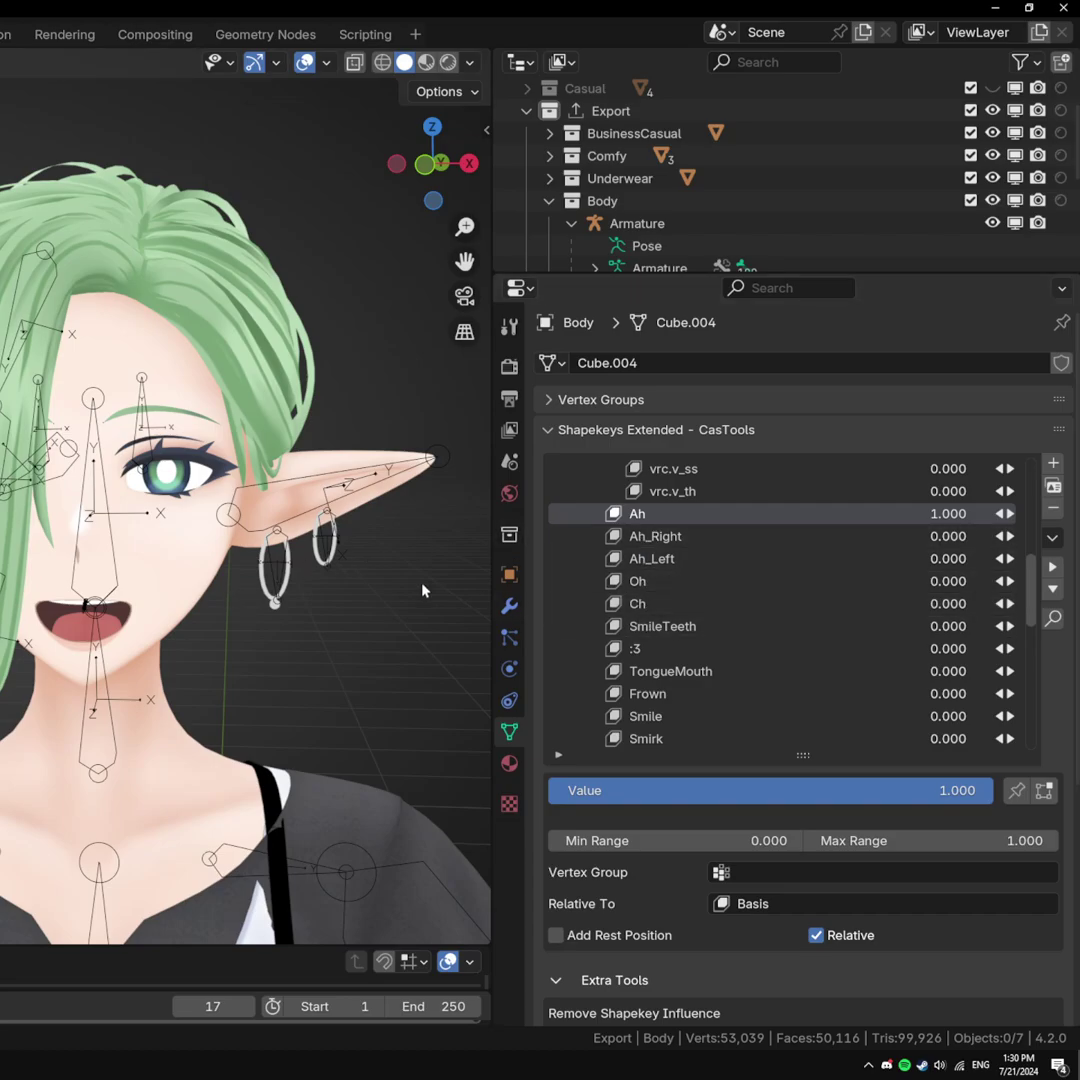
left_click(1052, 537)
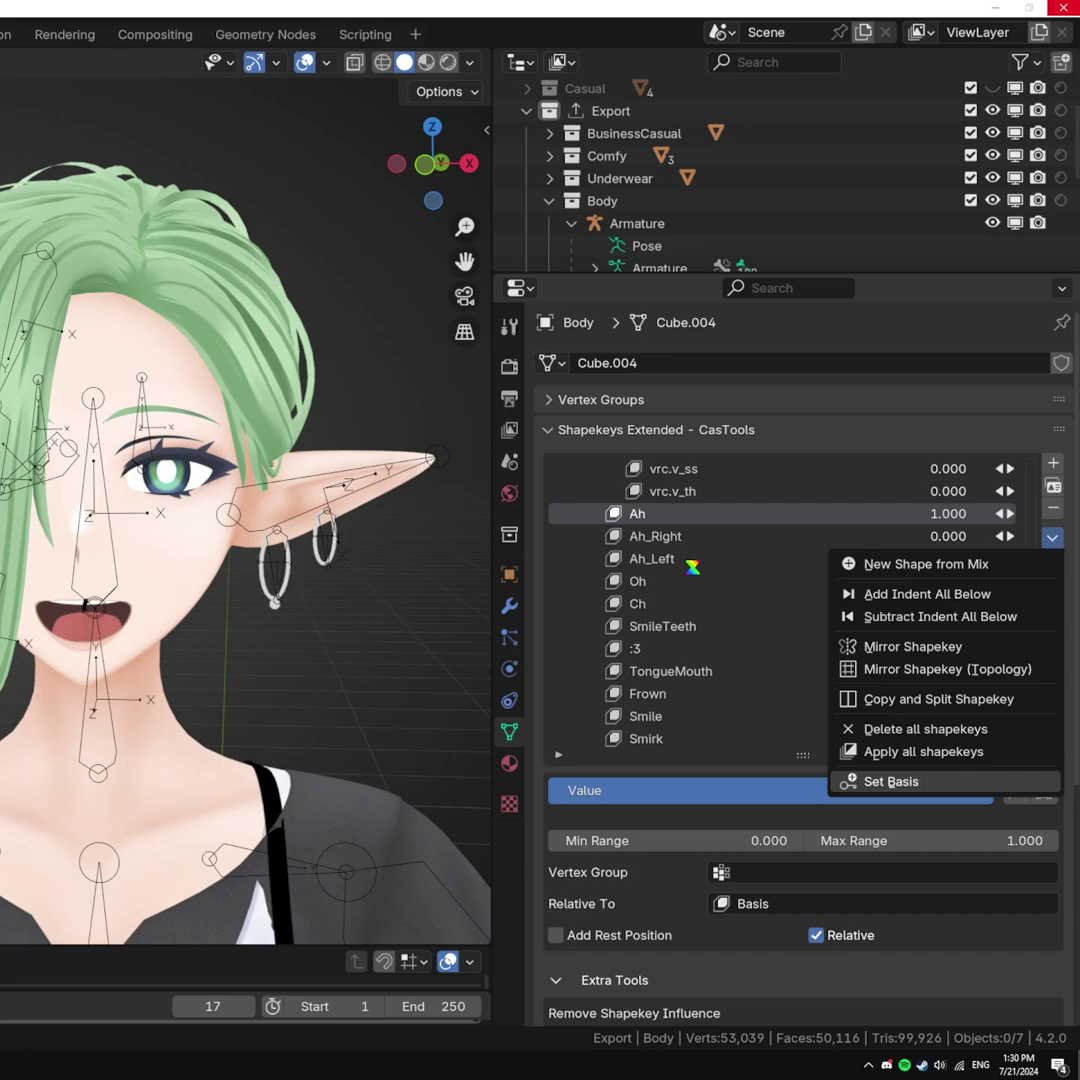
left_click(728, 566)
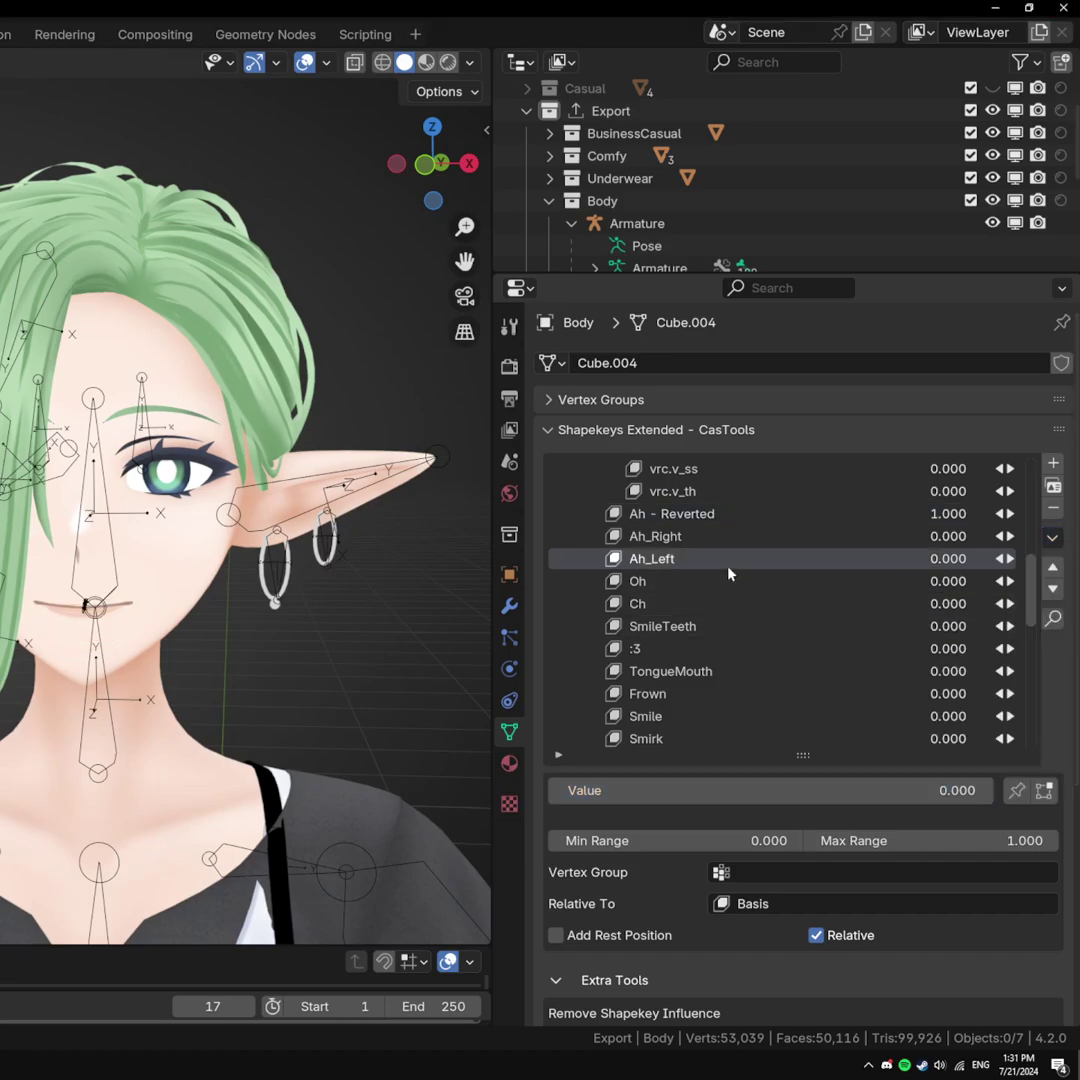
Set the Ah - Reverted shapekey's value to 0.000 and test the :3 shapekey, leaving it at 0.000
left_click(711, 513)
left_click_drag(825, 792, 560, 790)
left_click(640, 650)
left_click_drag(718, 790, 560, 790)
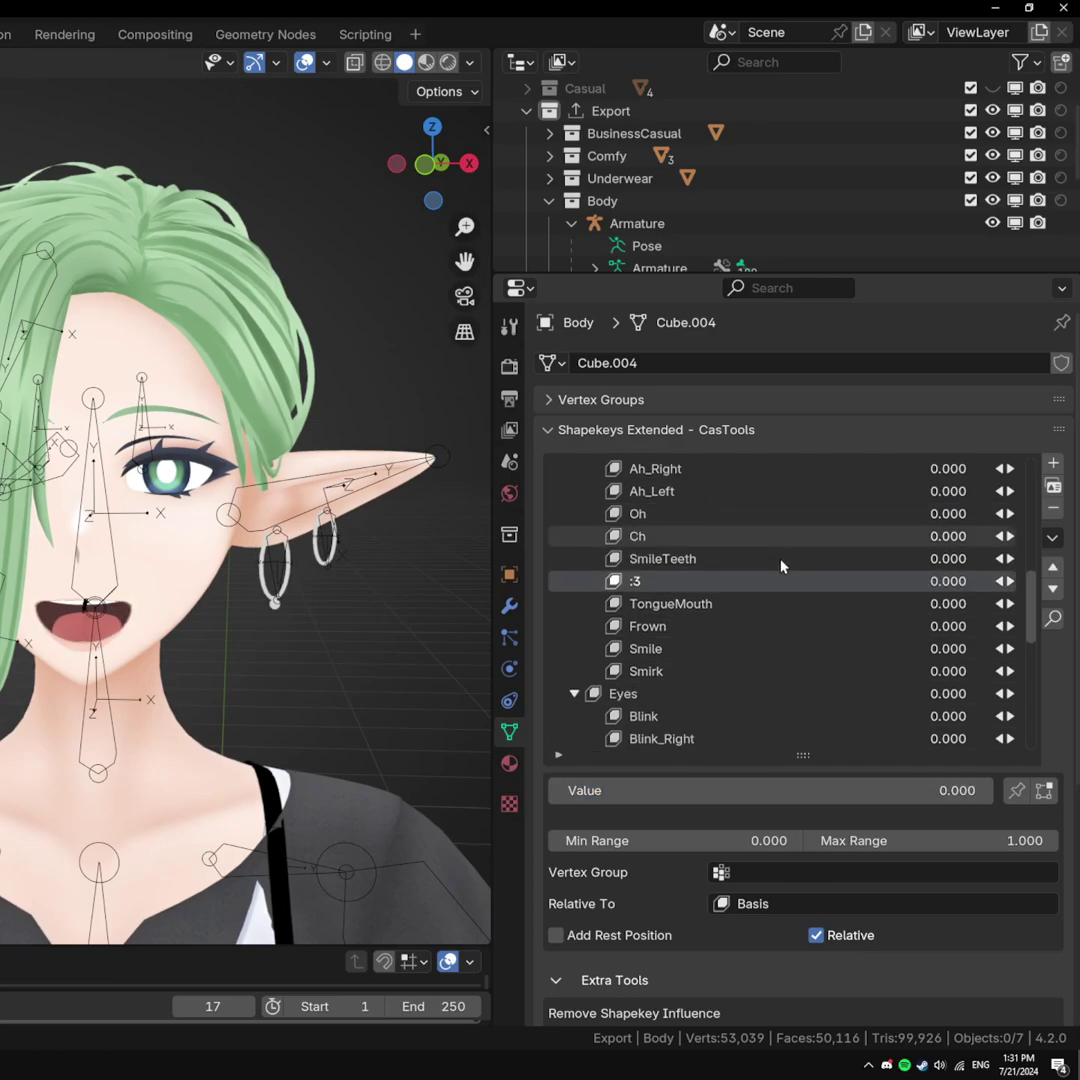
Set the EyeOpen shapekey's value to 1.000
scroll(781, 566, "down", 12)
scroll(659, 846, "down", 5)
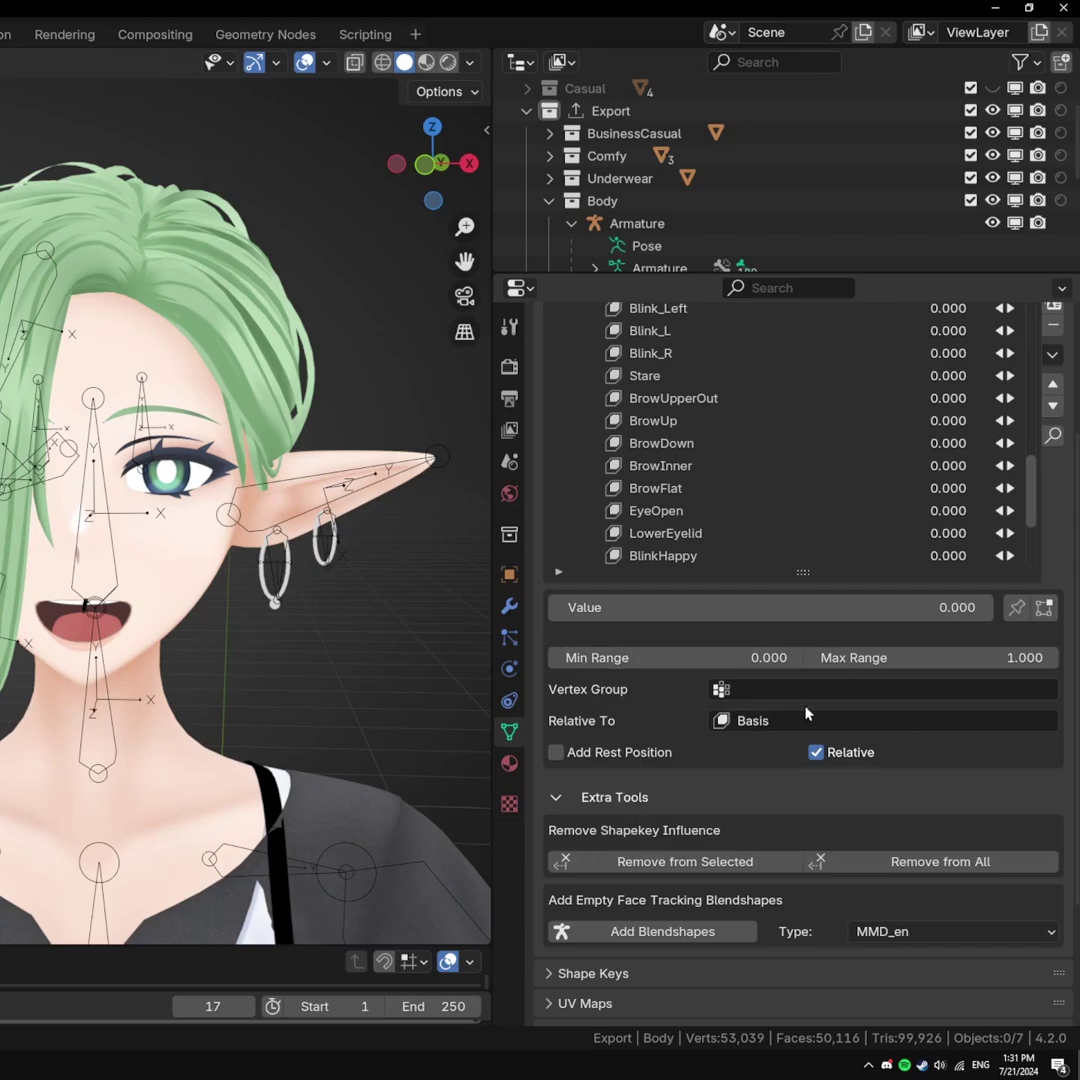
scroll(788, 757, "down", 1)
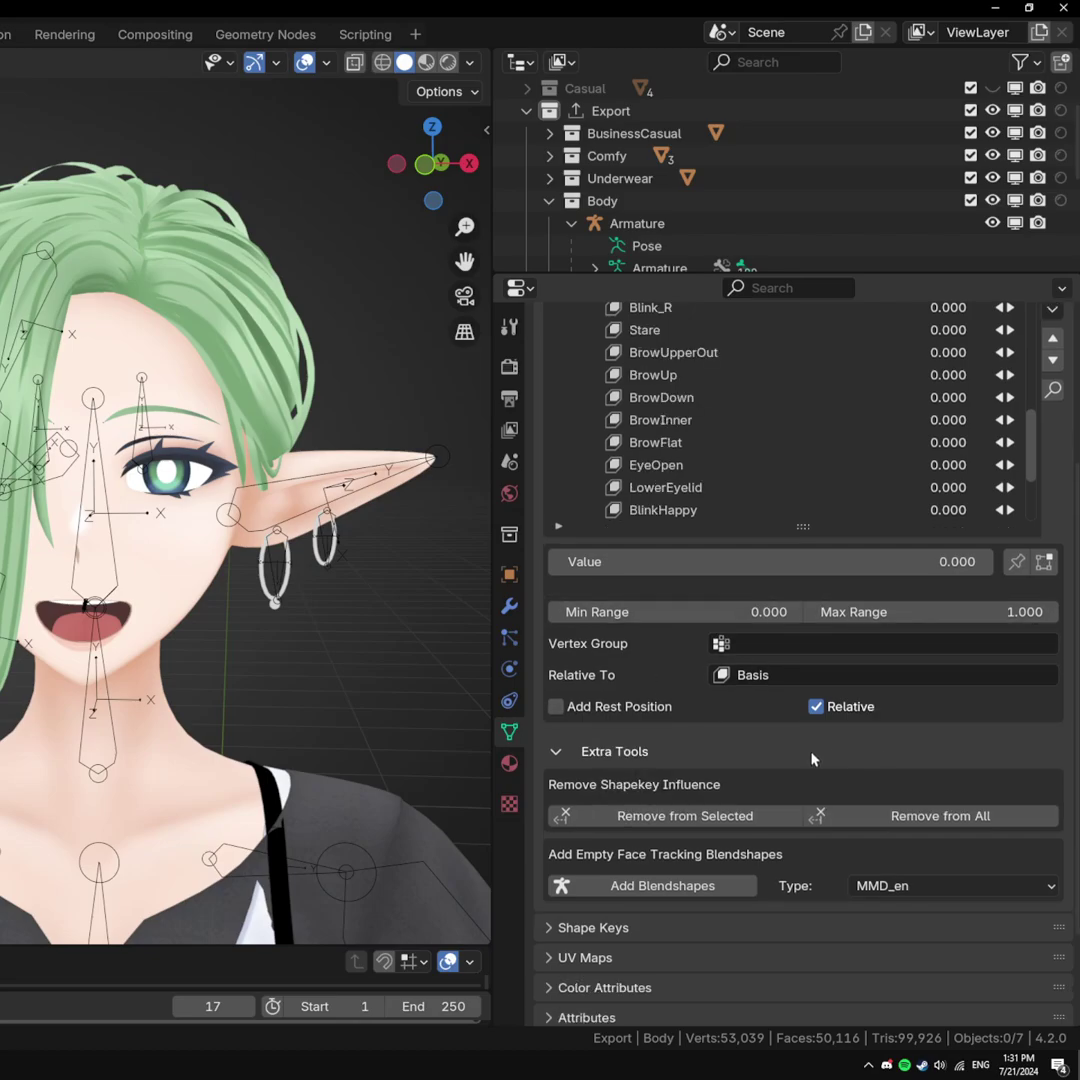
scroll(597, 753, "down", 2)
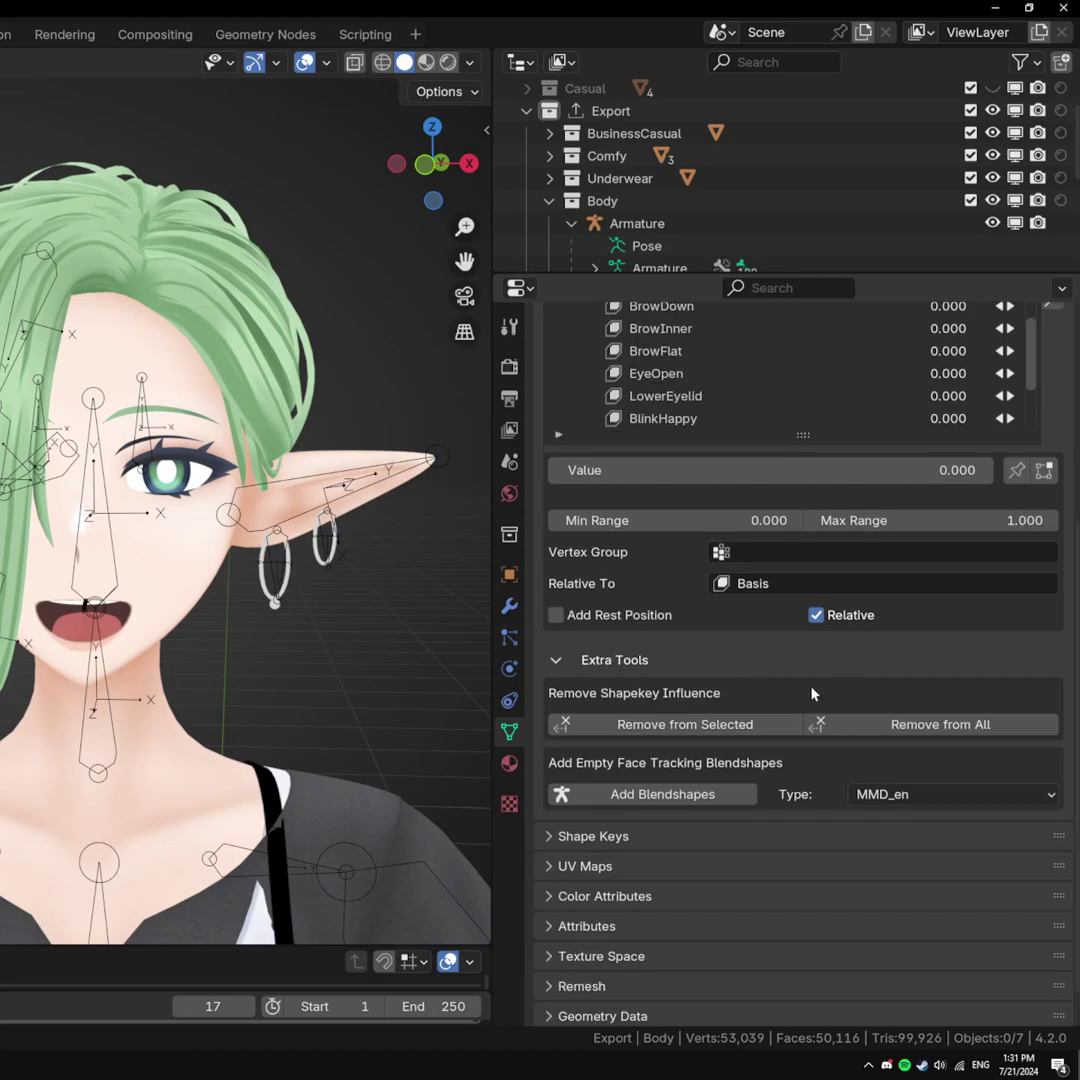
middle_click_drag(260, 580, 446, 586)
scroll(700, 410, "up", 5)
scroll(683, 385, "down", 6)
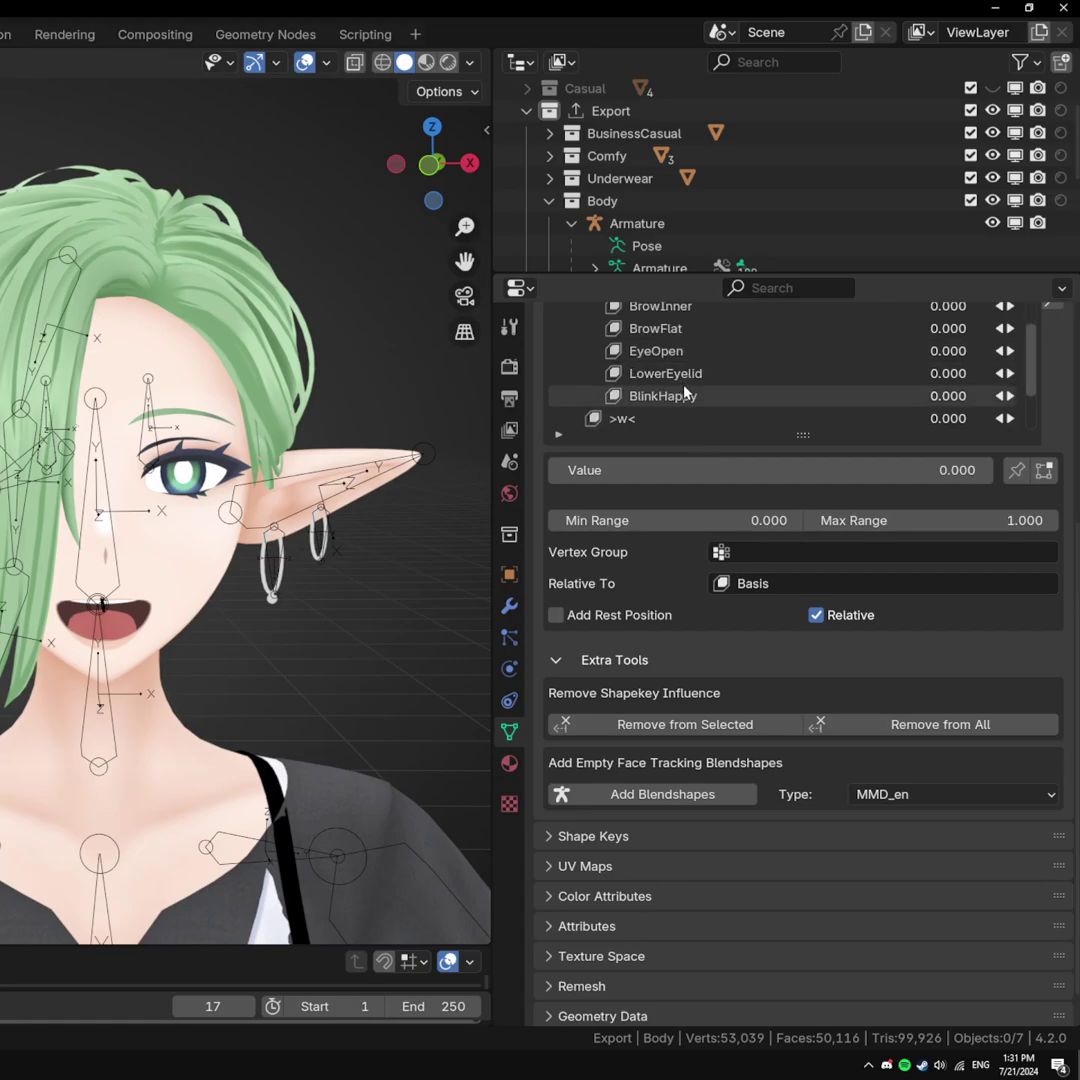
left_click(655, 351)
left_click_drag(620, 470, 990, 470)
scroll(310, 480, "up", 4)
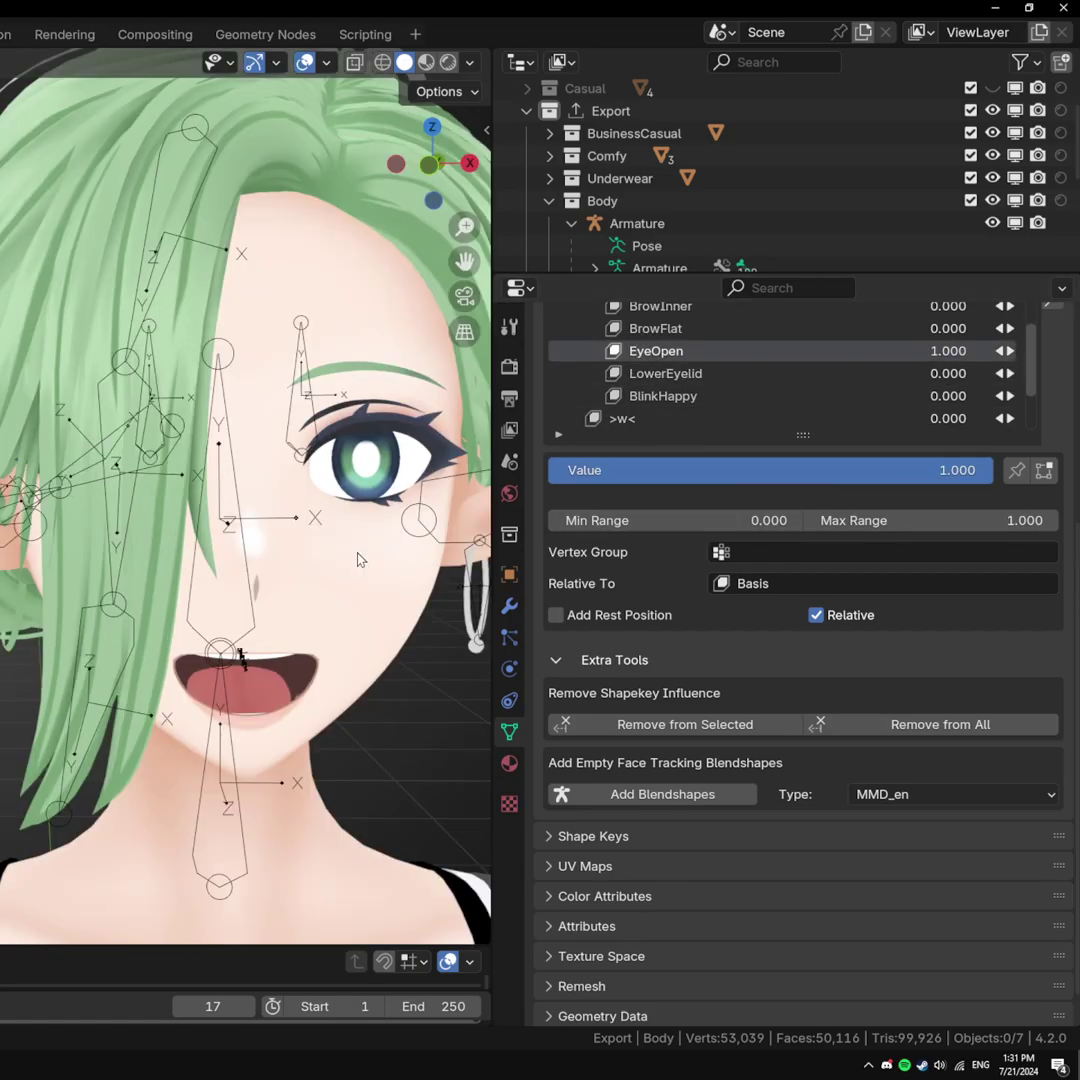
In Edit Mode, box-select half of the head, remove the shapekey influence from the selected EyeOpen shapekey and undo the removal
key("shift+z")
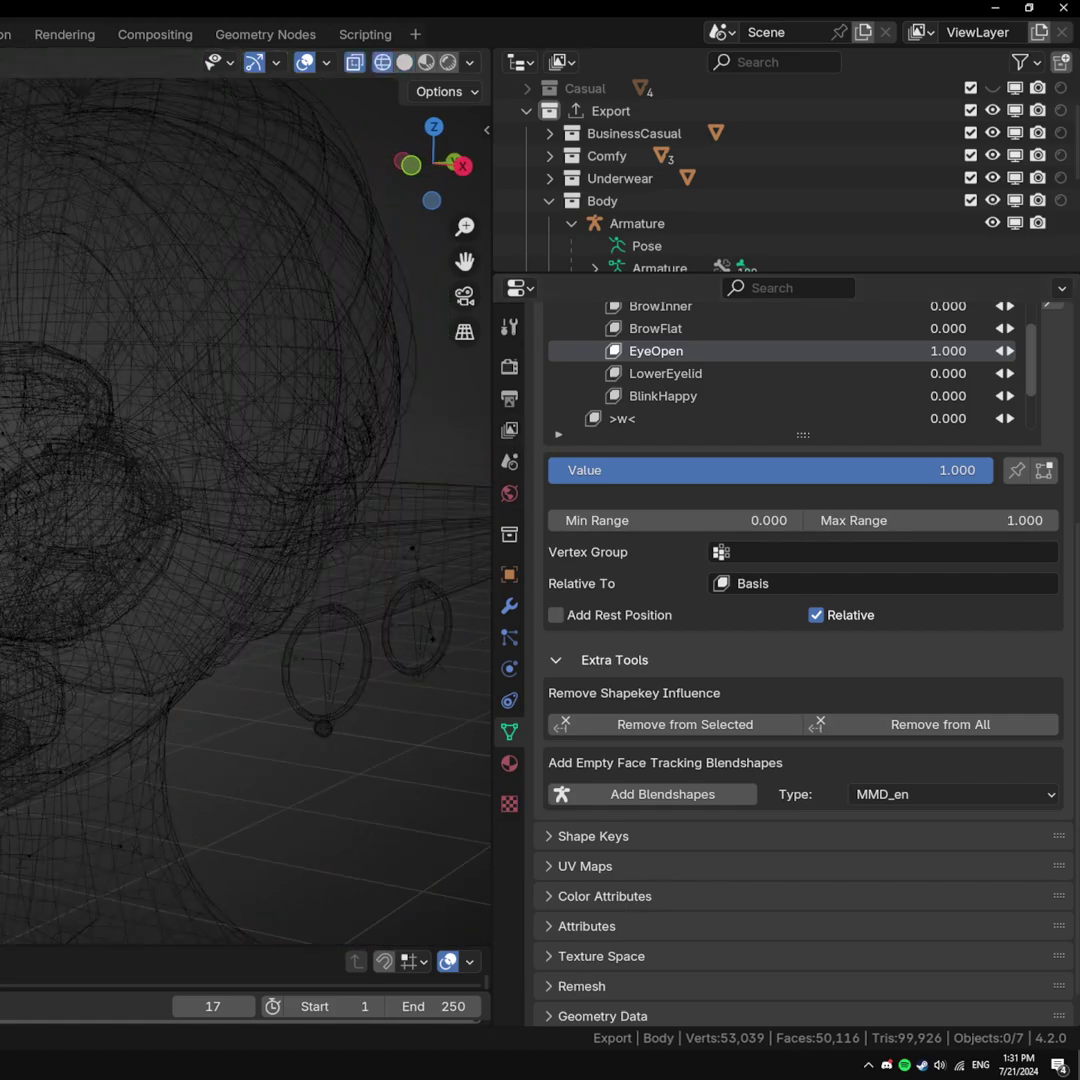
key("Tab")
mouse_move(0, 135)
left_mouse_down()
mouse_move(10, 340)
mouse_move(37, 450)
mouse_move(42, 558)
left_mouse_up()
key("z")
left_click(307, 643)
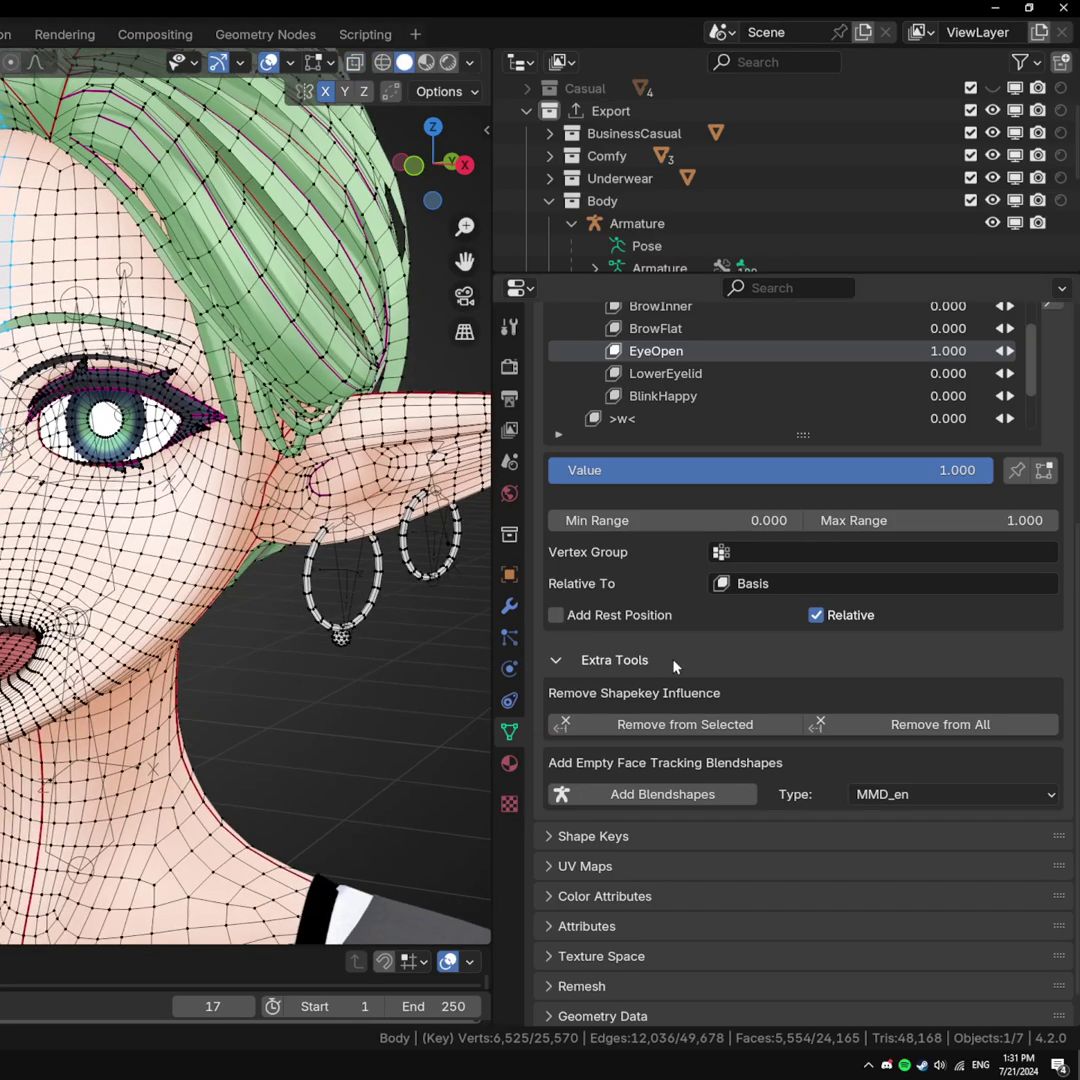
left_click(708, 730)
key("ctrl+z")
Circle-select the vertices around the outer eye and ear, remove the influence from all shapekeys, undo it and return to Object Mode
key("shift+z")
key("alt+a")
key("c")
left_click_drag(367, 313, 192, 600)
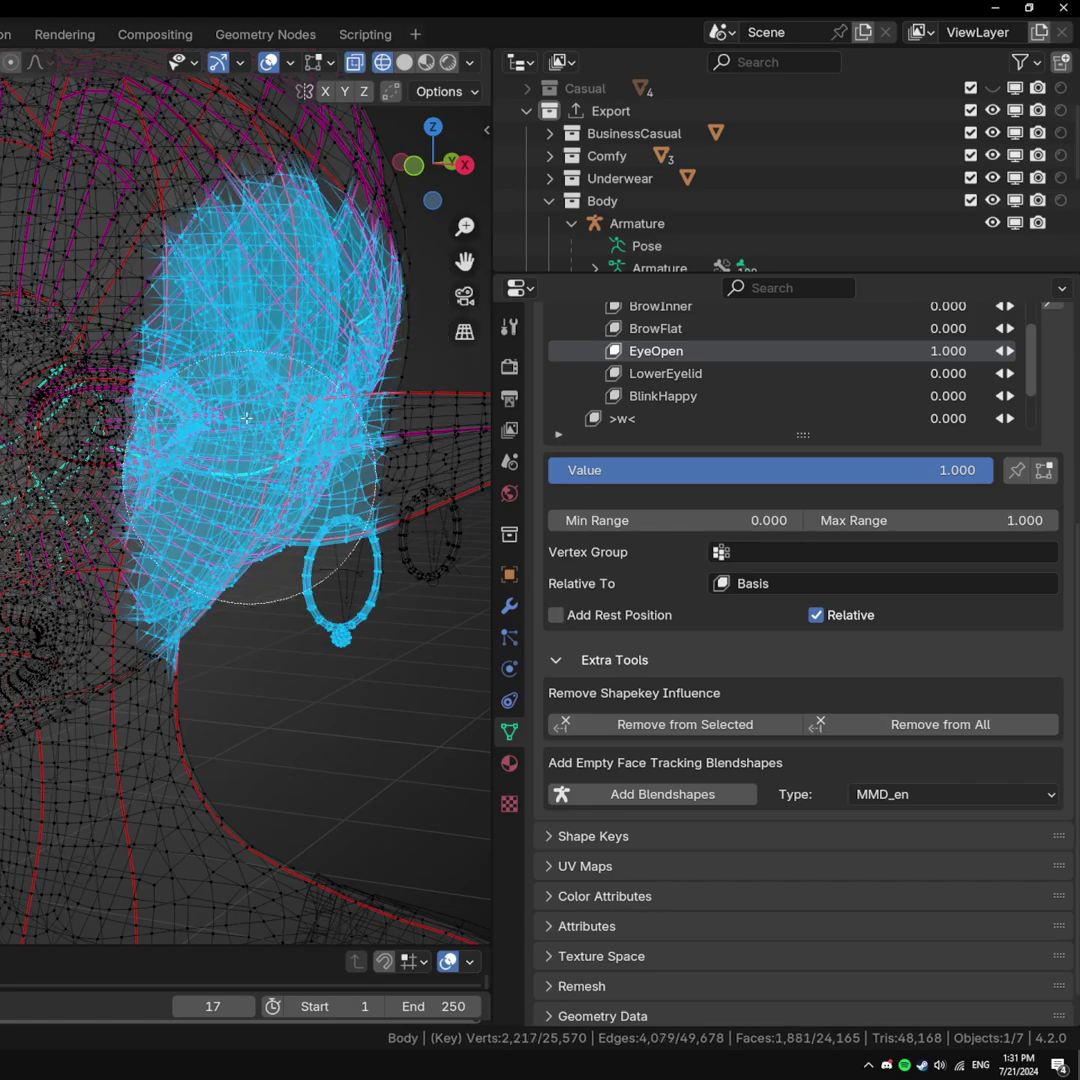
key("z")
left_click(401, 610)
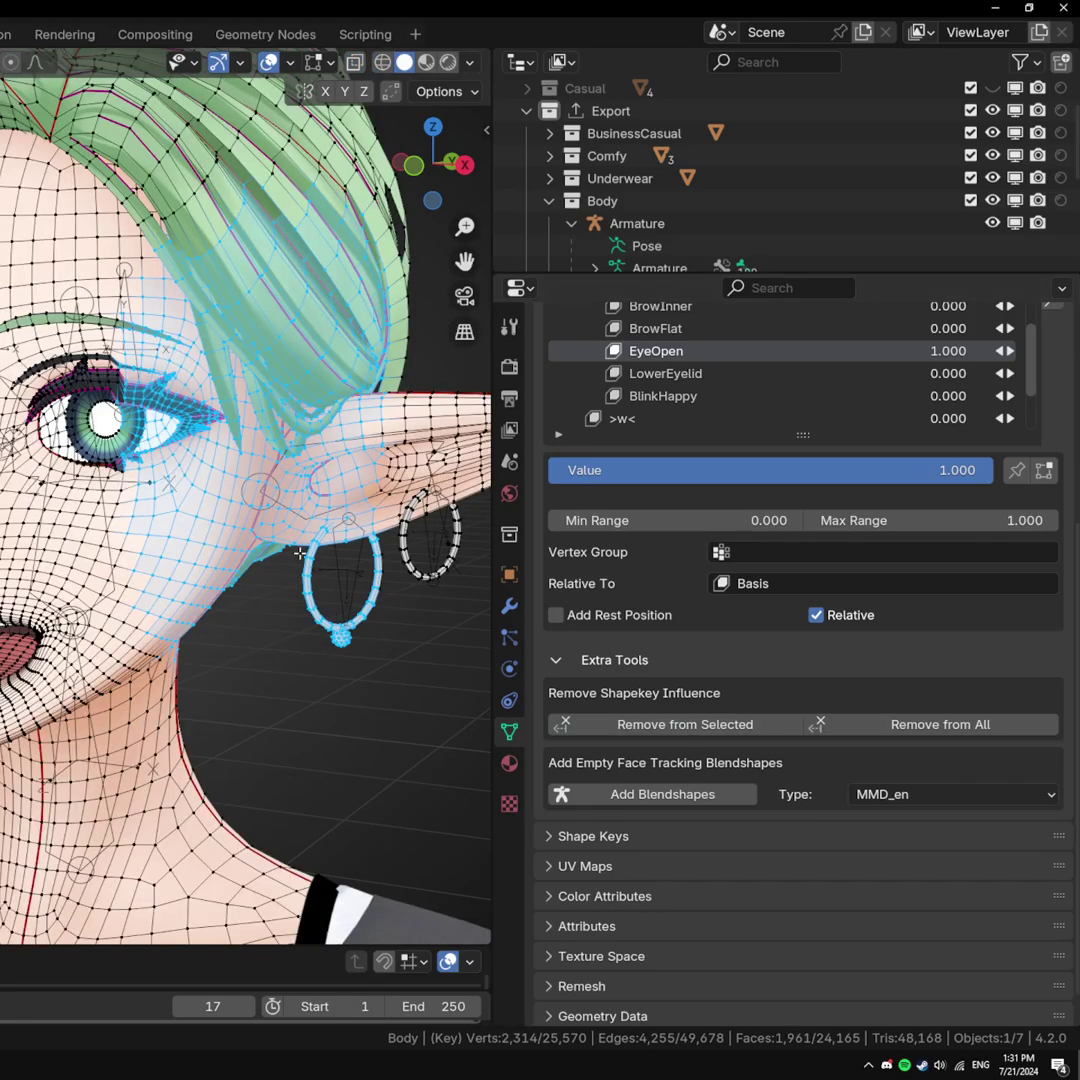
left_click(938, 724)
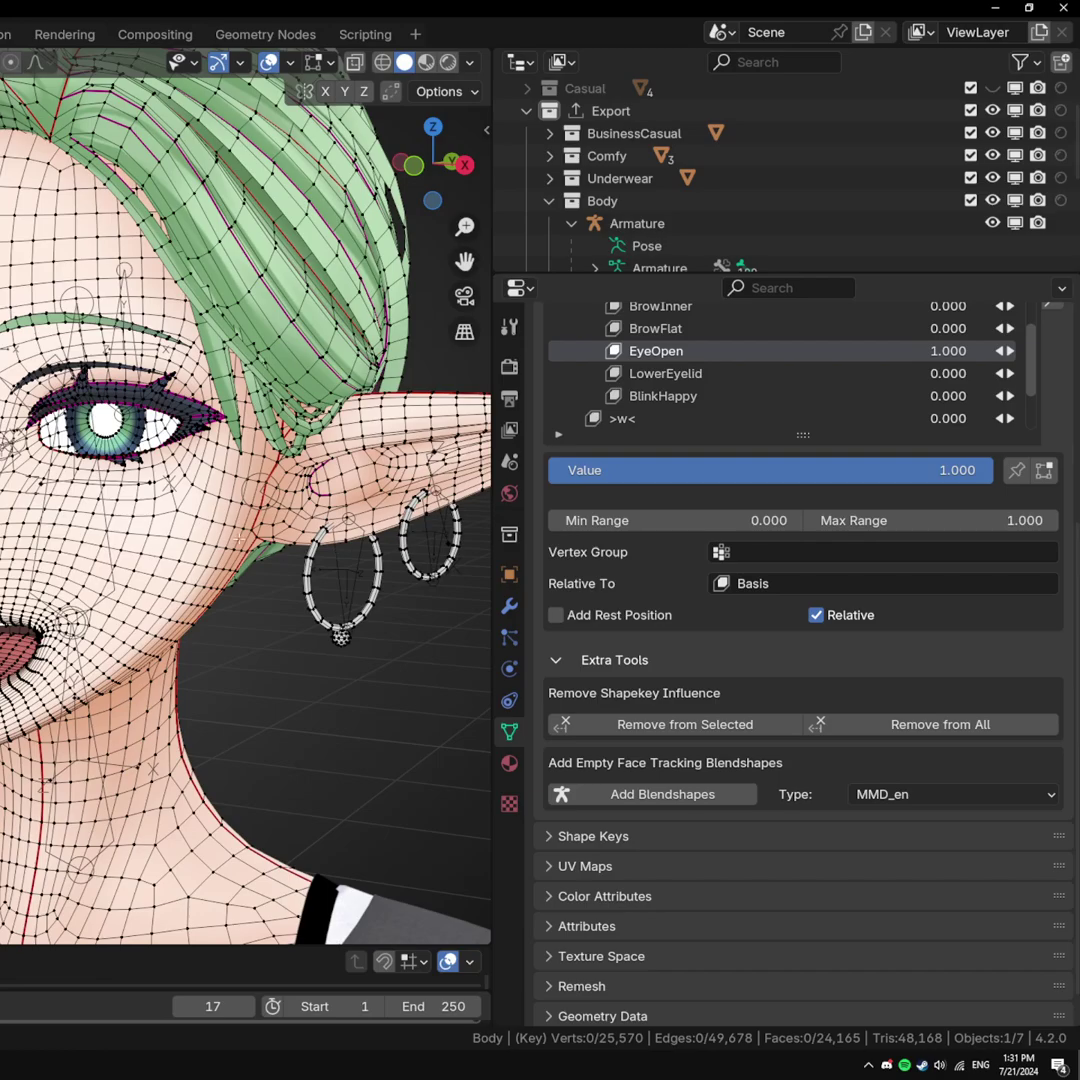
key("ctrl+z")
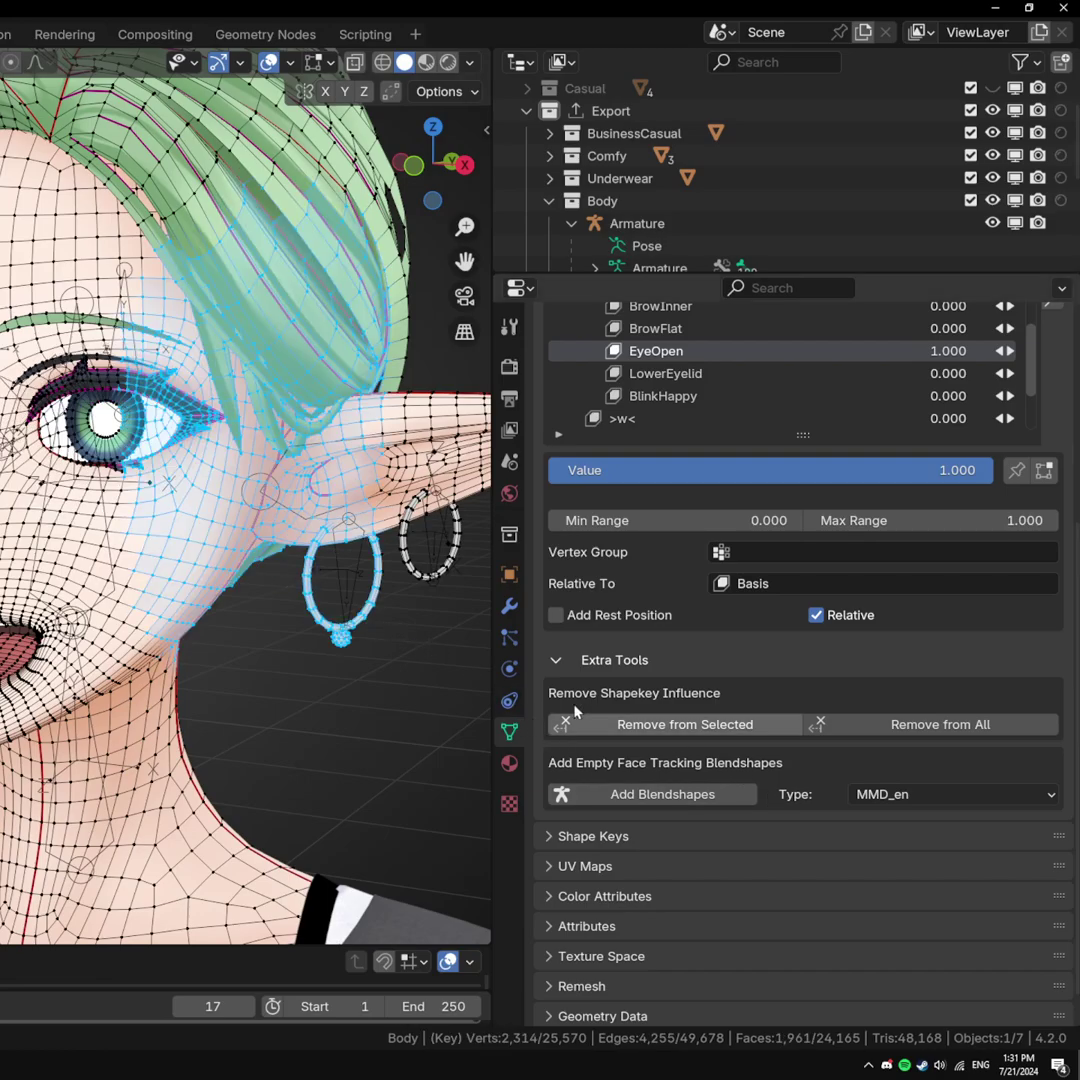
middle_click_drag(240, 600, 258, 615)
key("Tab")
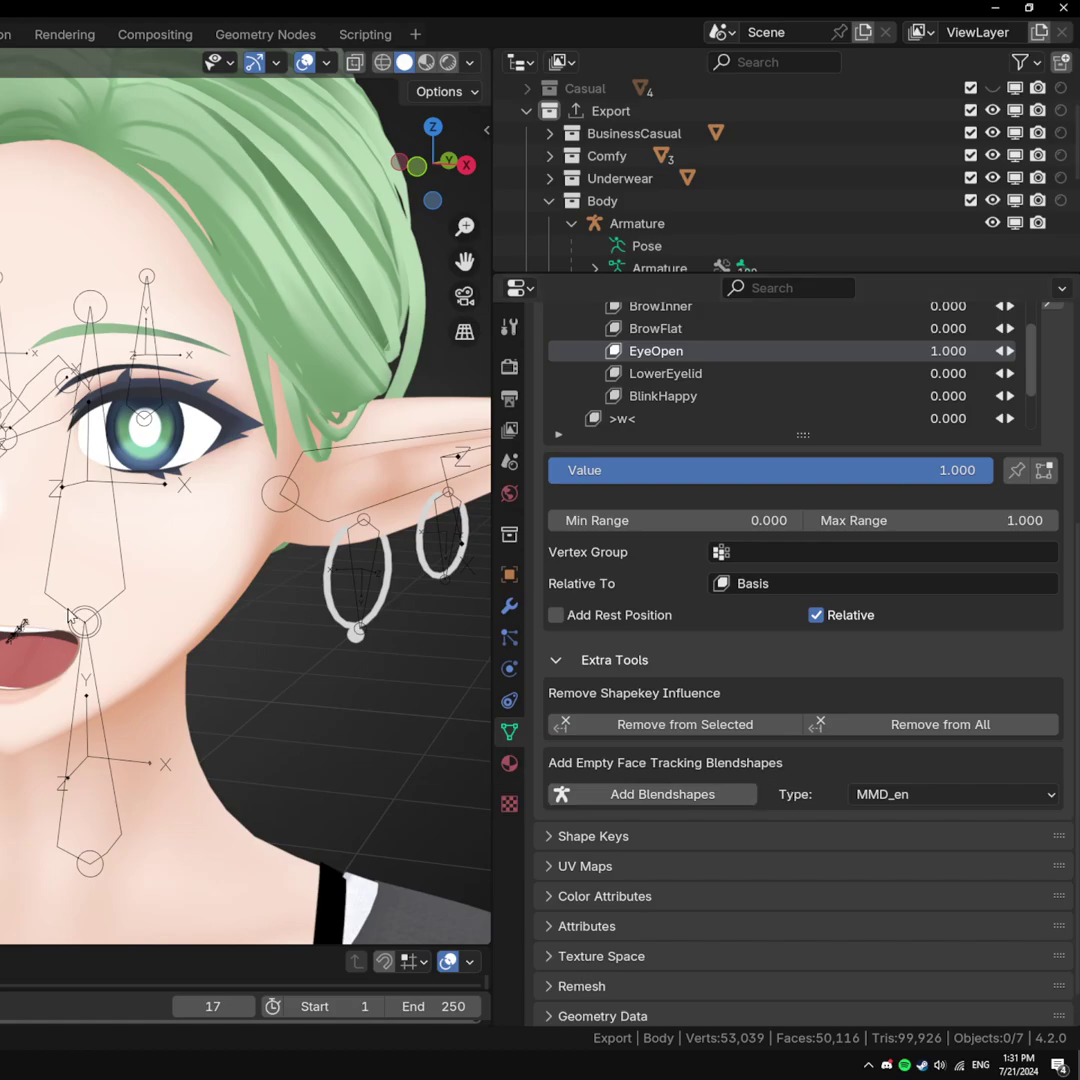
middle_click_drag(73, 502, 190, 600)
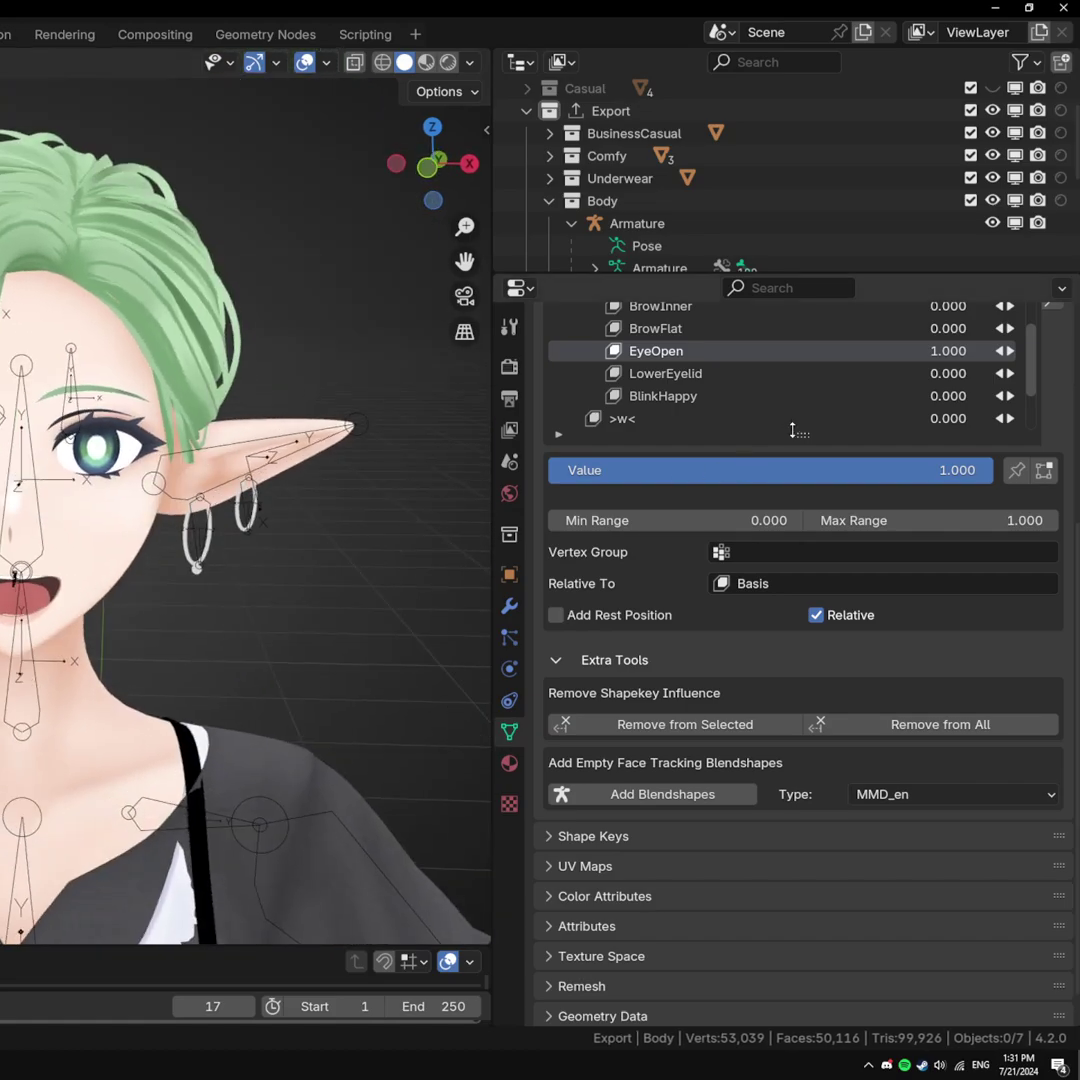
Add the empty face tracking blendshapes of type ARKit to the body mesh
scroll(672, 744, "up", 6)
scroll(822, 615, "down", 4)
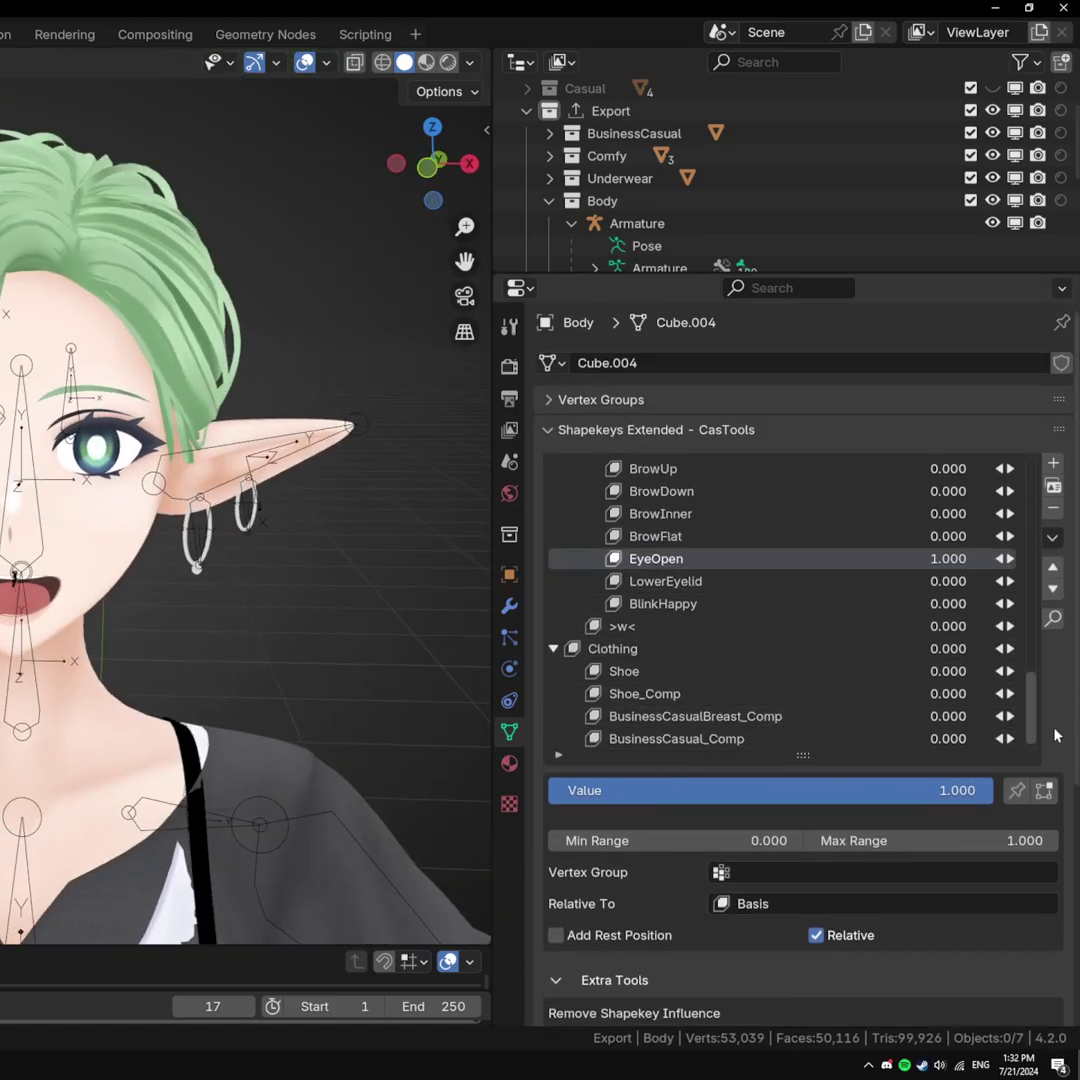
scroll(1053, 728, "down", 3)
scroll(1026, 805, "down", 2)
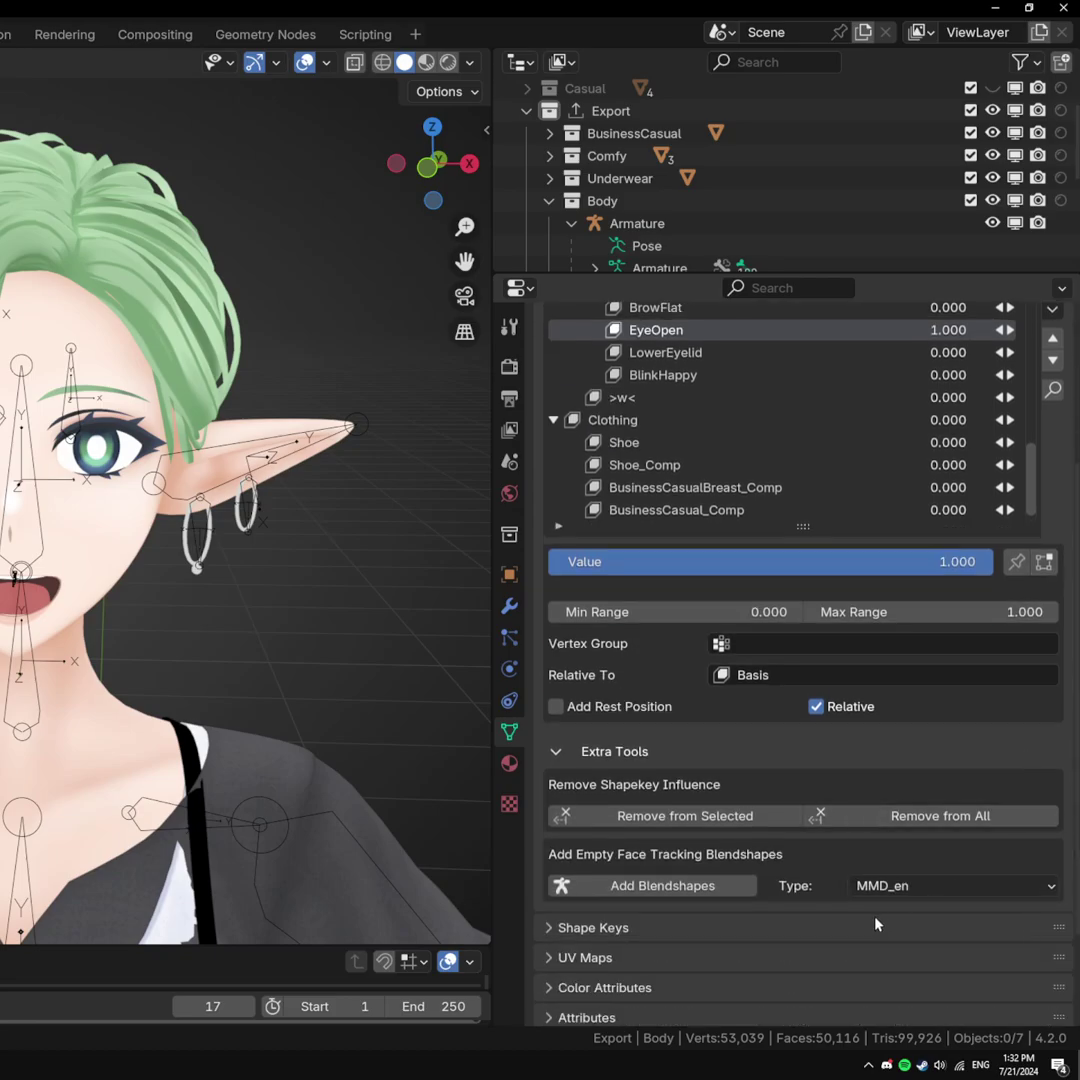
left_click(912, 886)
left_click(903, 737)
left_click(735, 886)
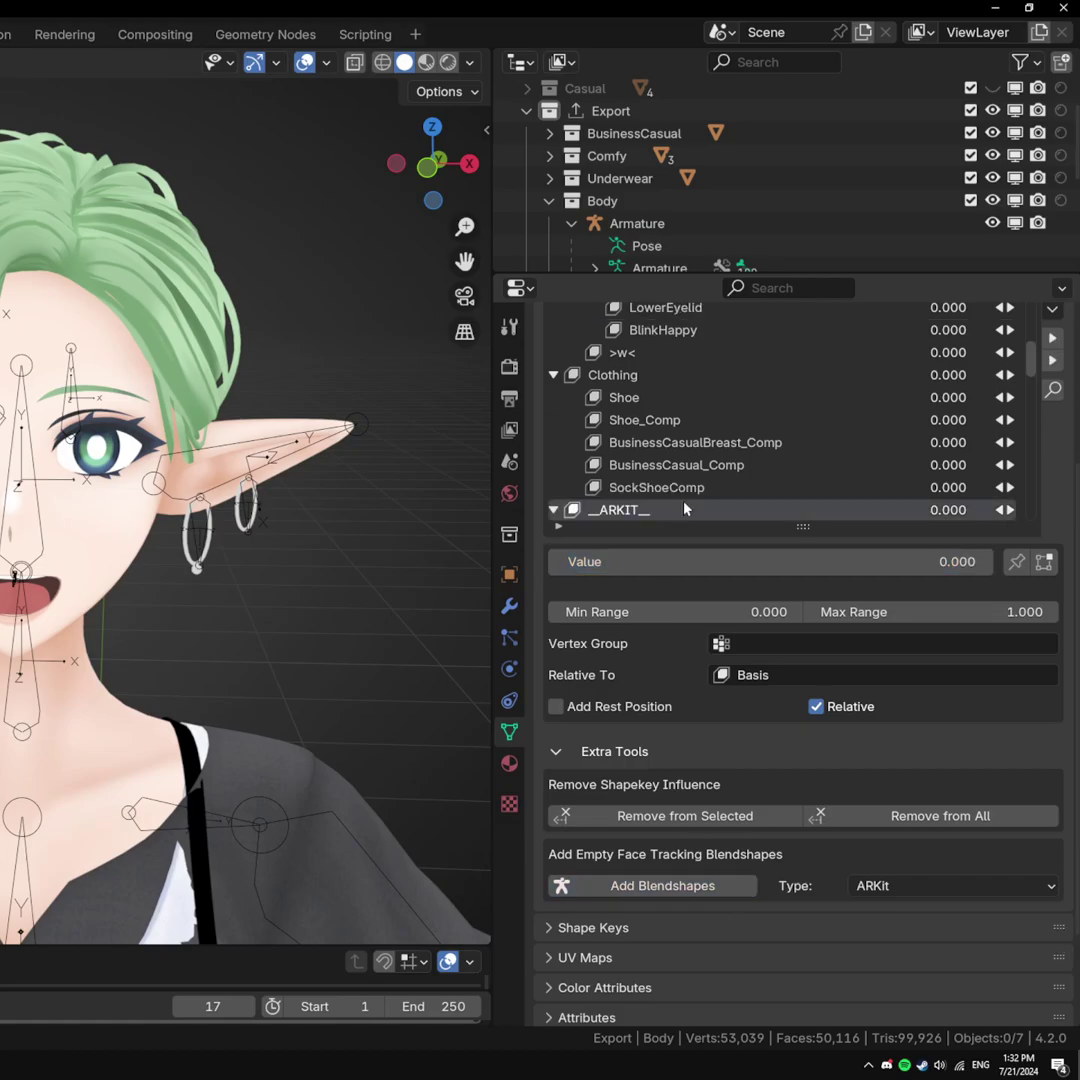
Look through the shapekeys in the __ARKIT__ group, collapsing and re-expanding the group
scroll(908, 571, "up", 3)
scroll(880, 560, "down", 8)
scroll(824, 554, "up", 5)
left_click_drag(1033, 521, 1055, 508)
scroll(723, 557, "down", 1)
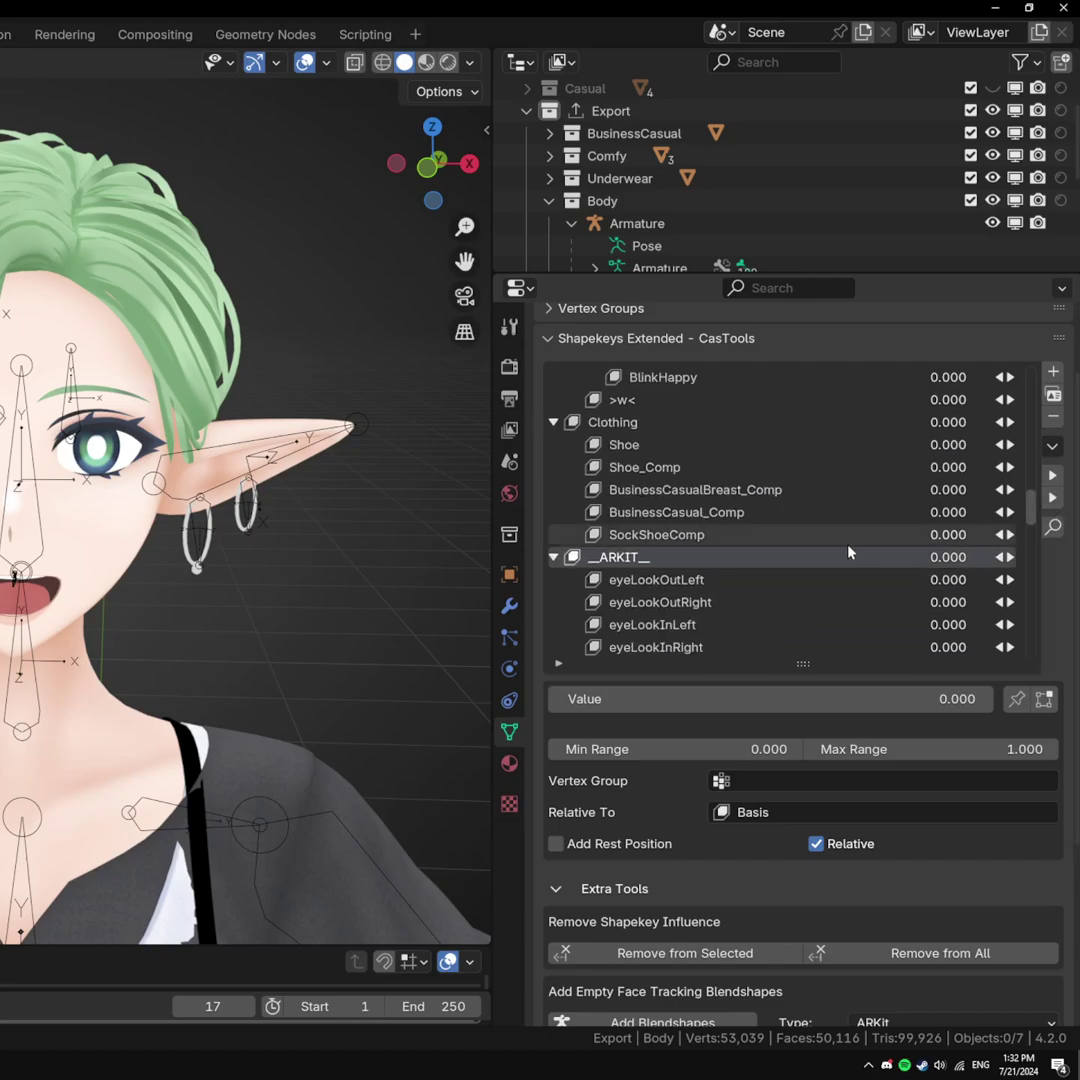
left_click(553, 557)
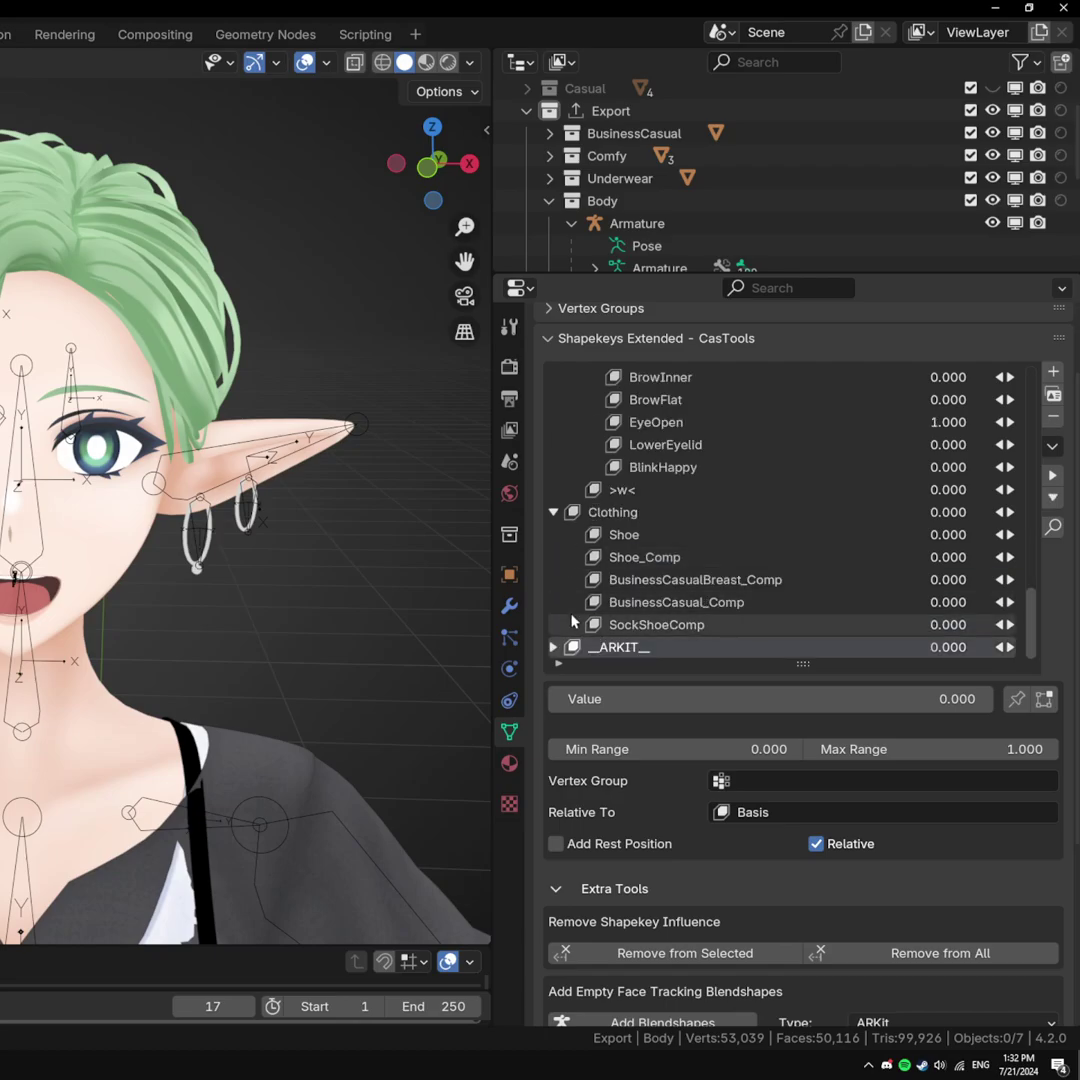
left_click(553, 647)
scroll(694, 609, "down", 6)
scroll(694, 600, "down", 3)
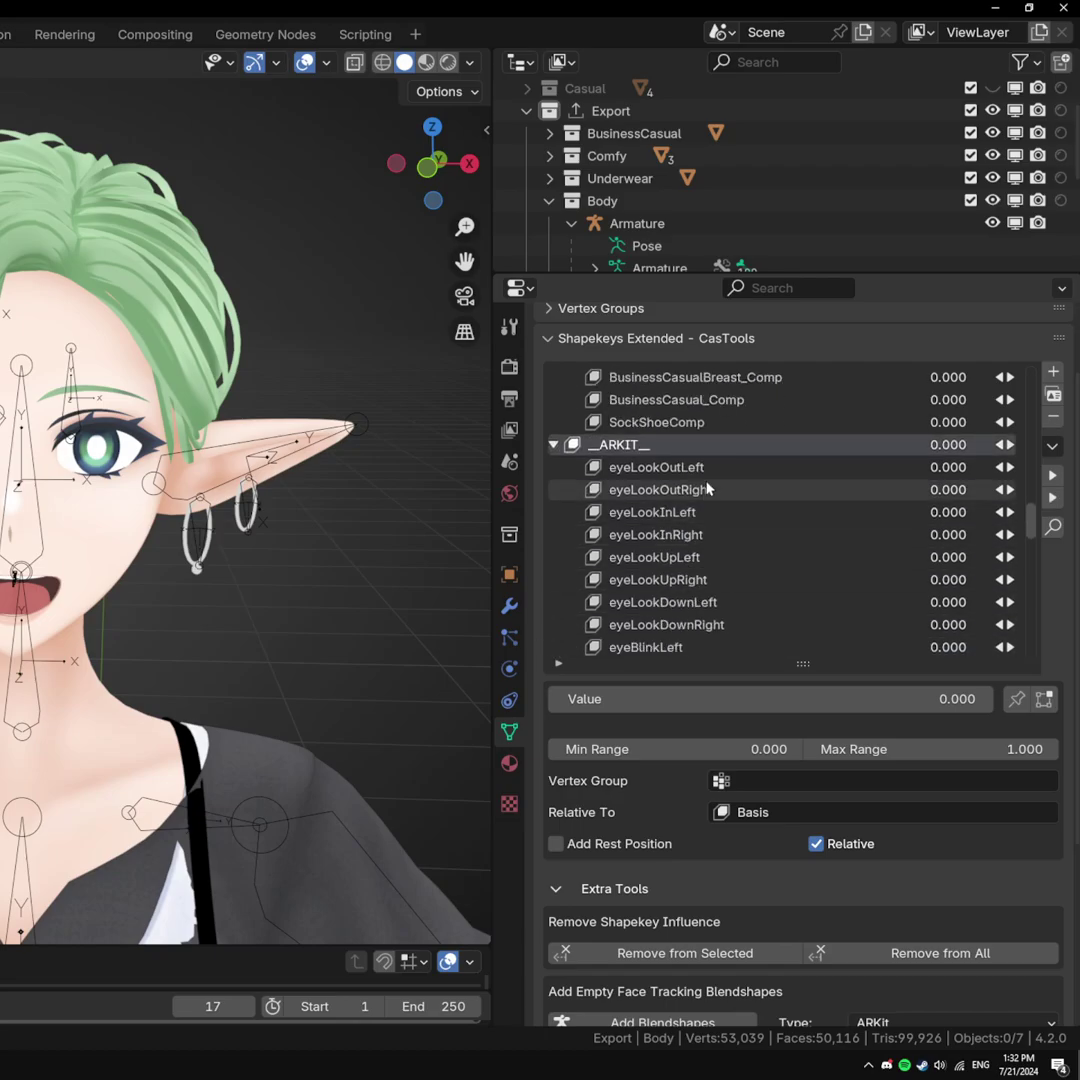
Select the eyeLookOutRight shapekey and check the additional operations available for it
left_click(706, 489)
left_click(1054, 447)
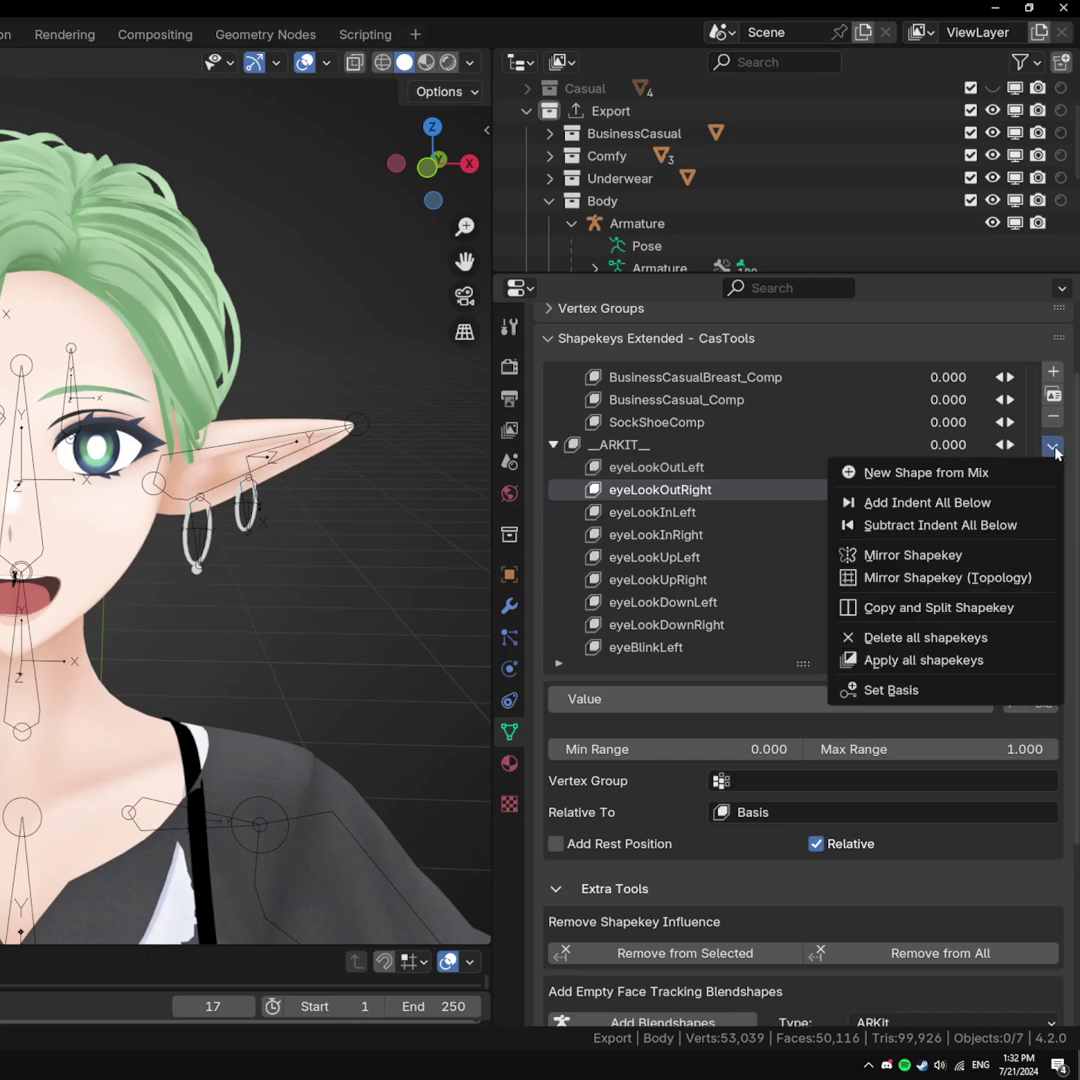
left_click(1056, 450)
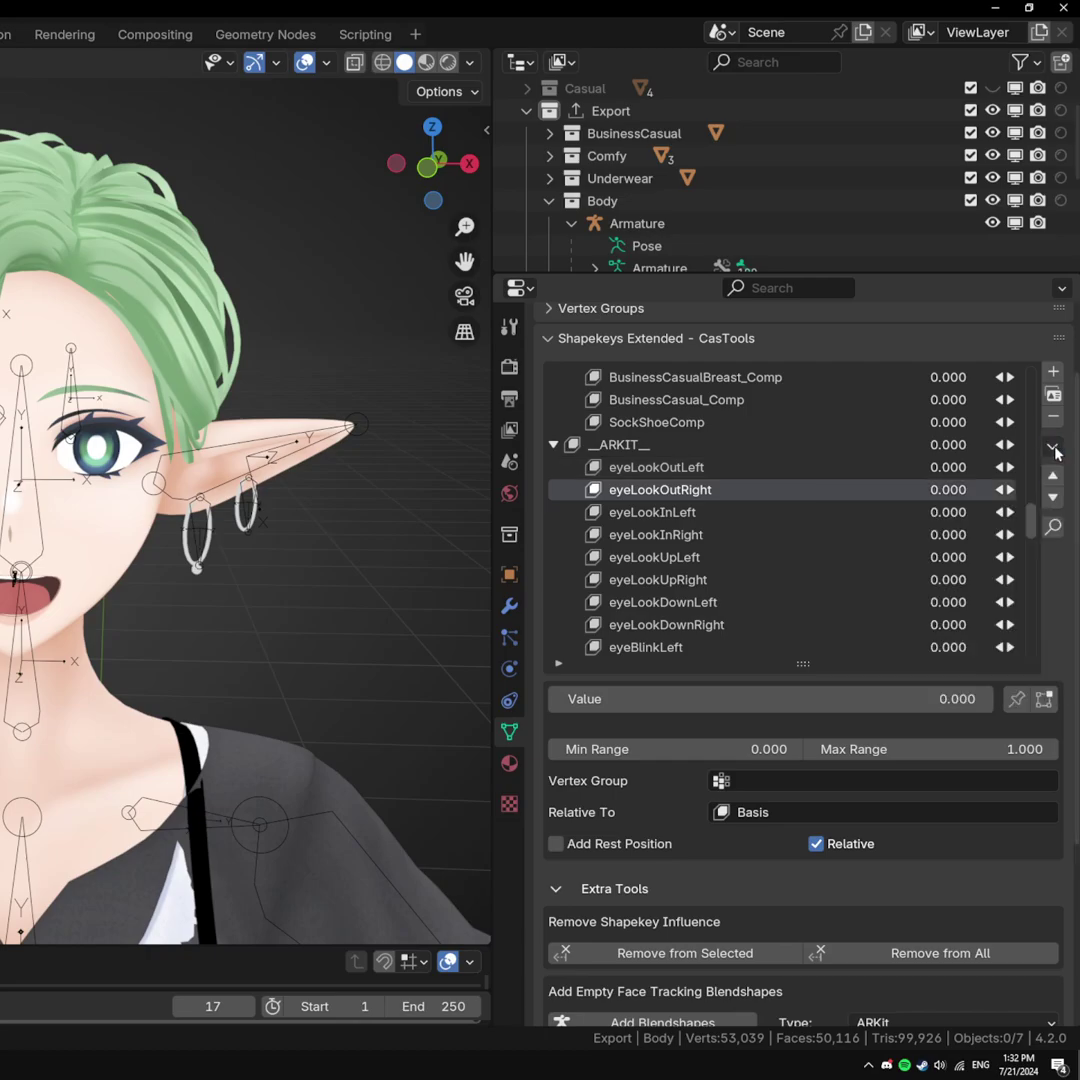